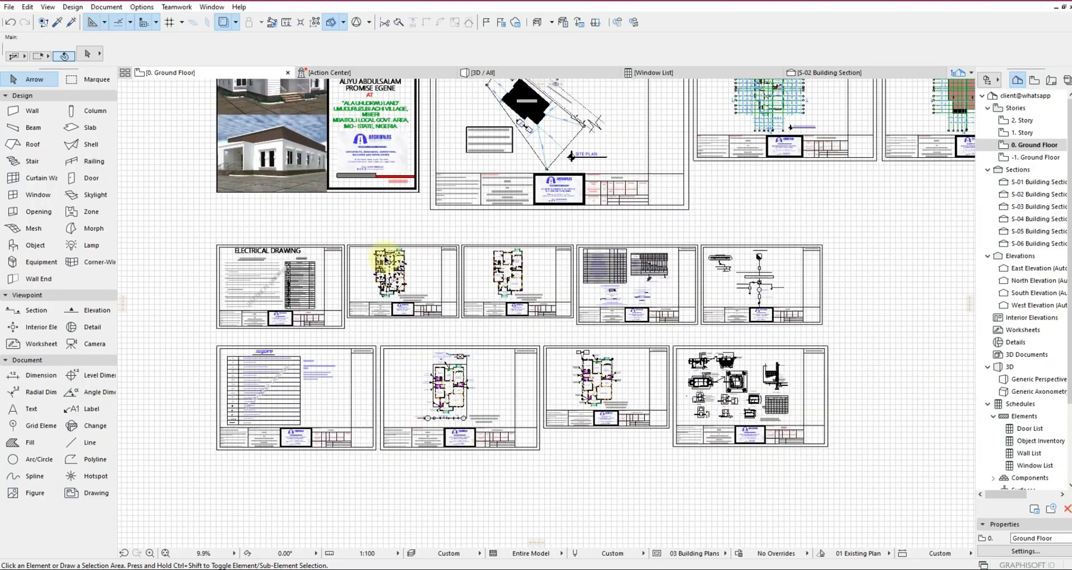
Zoom around the sheet layout to review it before exporting
{"action": "scroll", "coordinate": [539, 254], "scroll_direction": "down", "scroll_amount": 2}
{"action": "scroll", "coordinate": [503, 307], "scroll_direction": "up", "scroll_amount": 1}
{"action": "scroll", "coordinate": [445, 242], "scroll_direction": "up", "scroll_amount": 1}
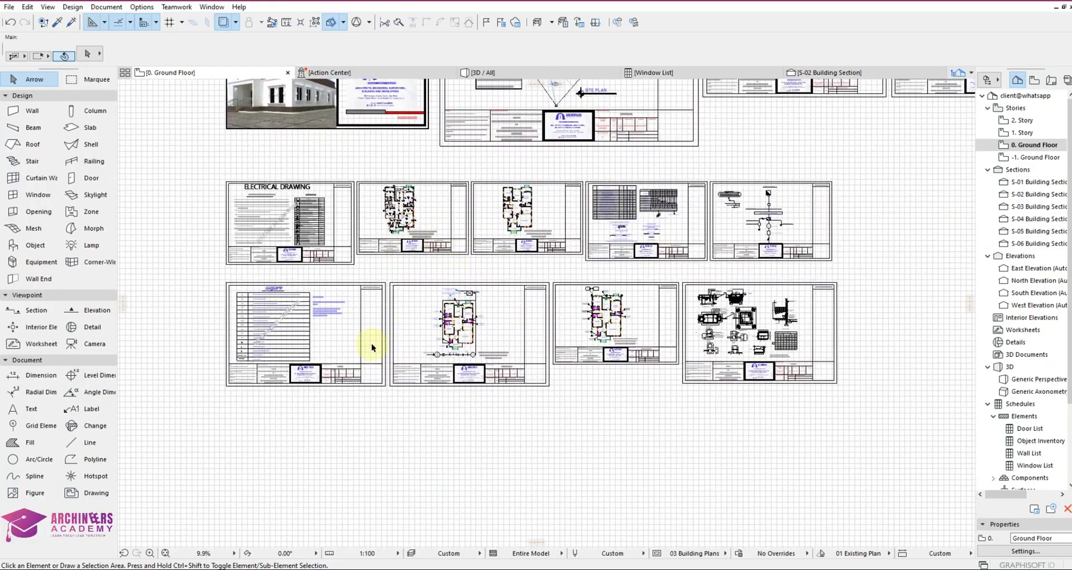
{"action": "scroll", "coordinate": [371, 343], "scroll_direction": "down", "scroll_amount": 2}
{"action": "scroll", "coordinate": [385, 259], "scroll_direction": "up", "scroll_amount": 2}
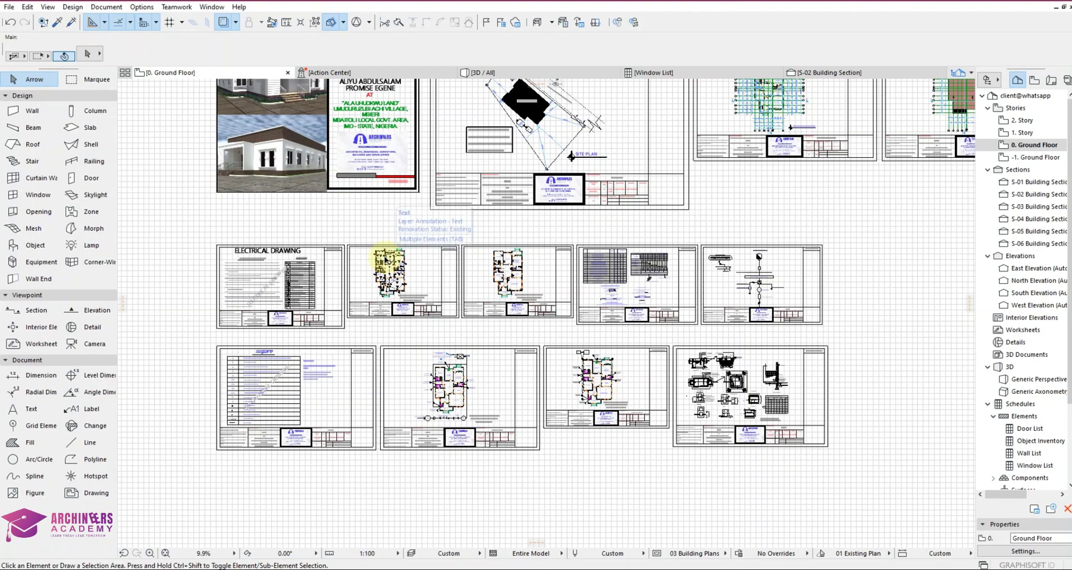
{"action": "mouse_move", "coordinate": [387, 256]}
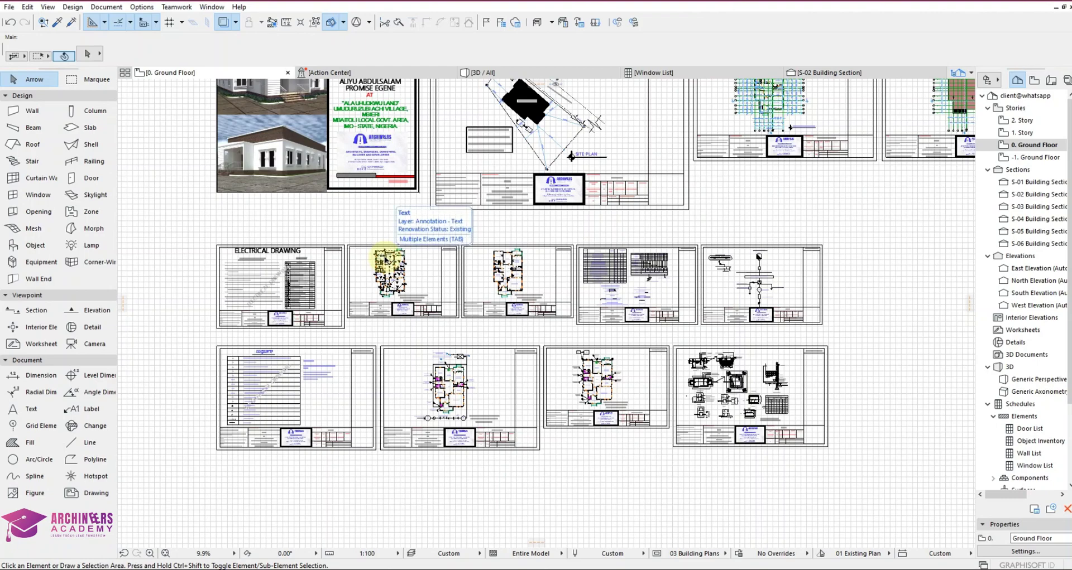
{"action": "scroll", "coordinate": [388, 254], "scroll_direction": "down", "scroll_amount": 1}
{"action": "scroll", "coordinate": [396, 246], "scroll_direction": "down", "scroll_amount": 1}
{"action": "scroll", "coordinate": [402, 240], "scroll_direction": "up", "scroll_amount": 2}
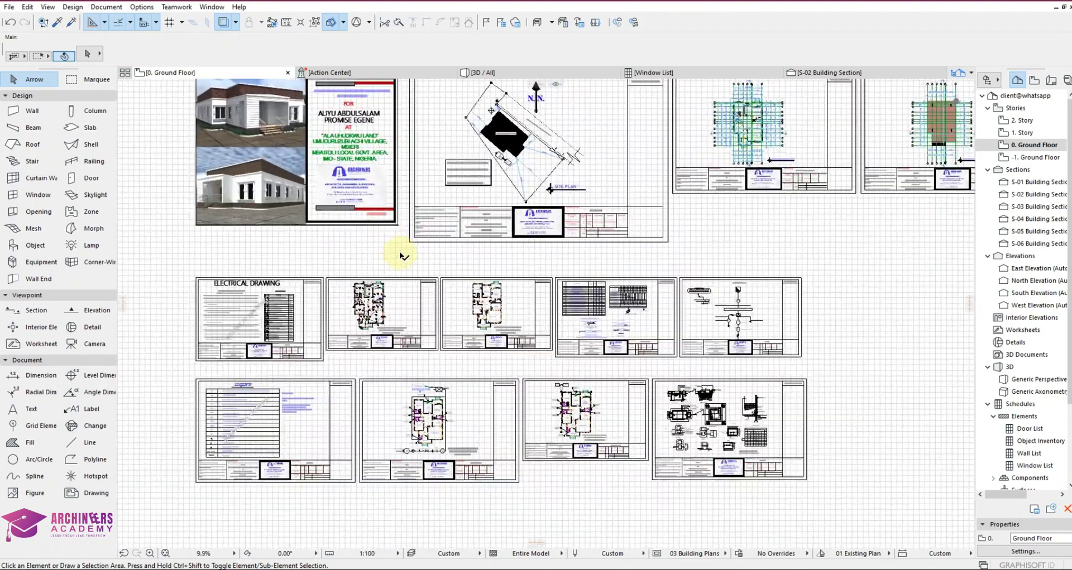
{"action": "scroll", "coordinate": [355, 306], "scroll_direction": "down", "scroll_amount": 2}
{"action": "scroll", "coordinate": [425, 264], "scroll_direction": "down", "scroll_amount": 2}
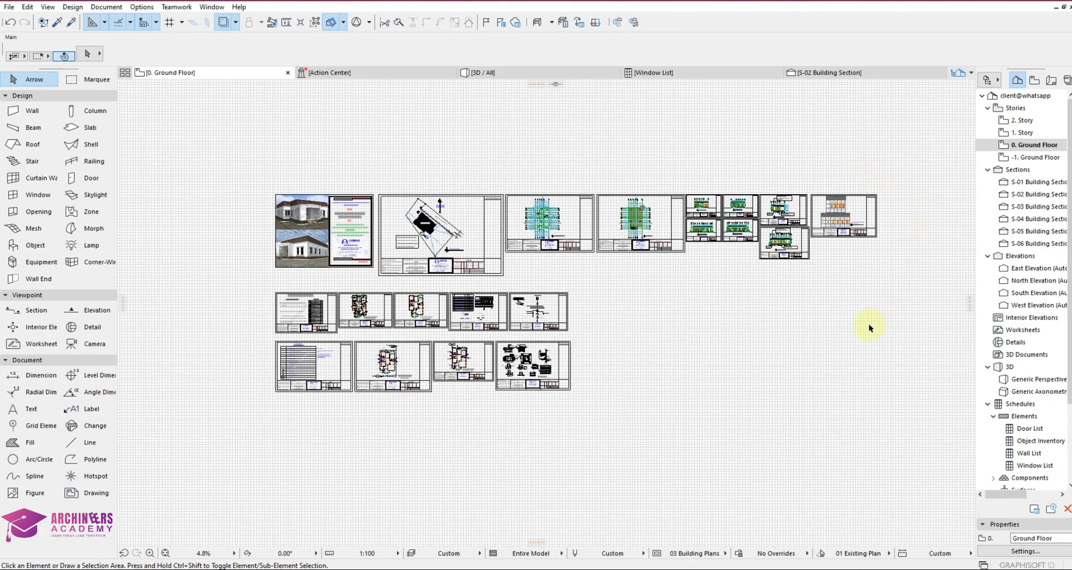
{"action": "scroll", "coordinate": [252, 252], "scroll_direction": "up", "scroll_amount": 2}
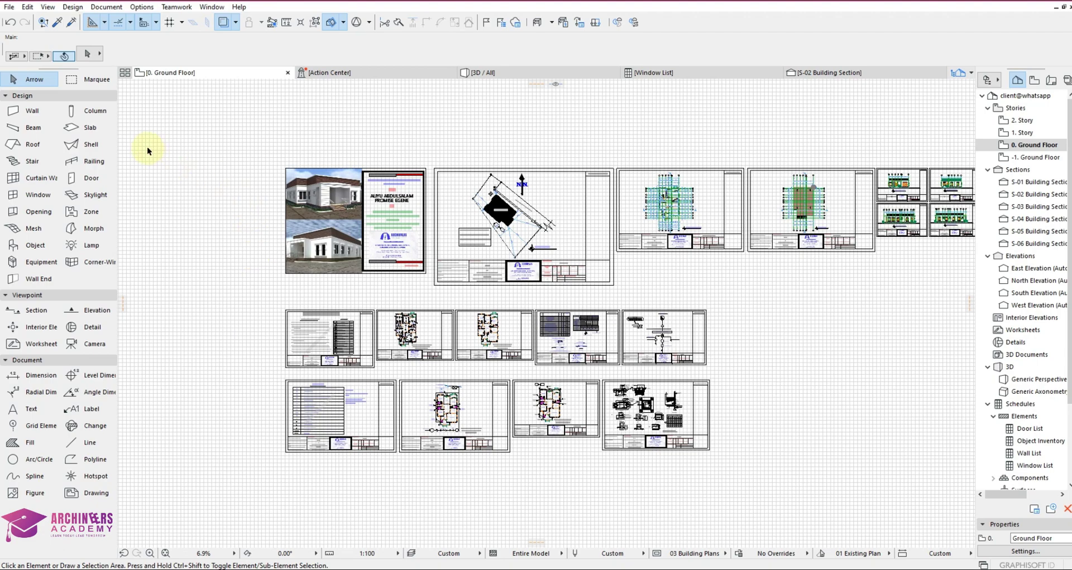
{"action": "scroll", "coordinate": [307, 344], "scroll_direction": "up", "scroll_amount": 4}
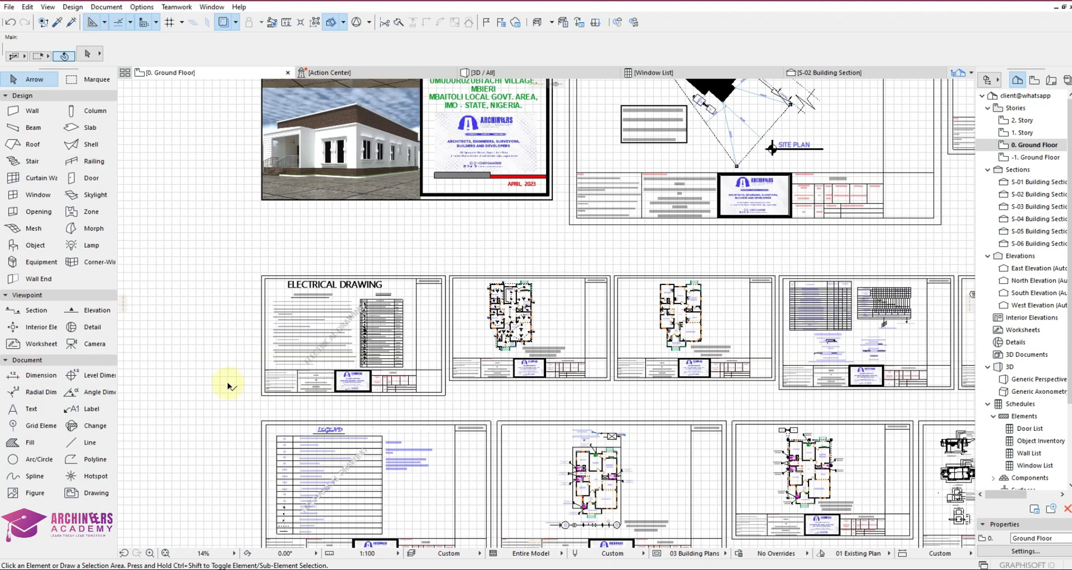
{"action": "scroll", "coordinate": [363, 196], "scroll_direction": "down", "scroll_amount": 4}
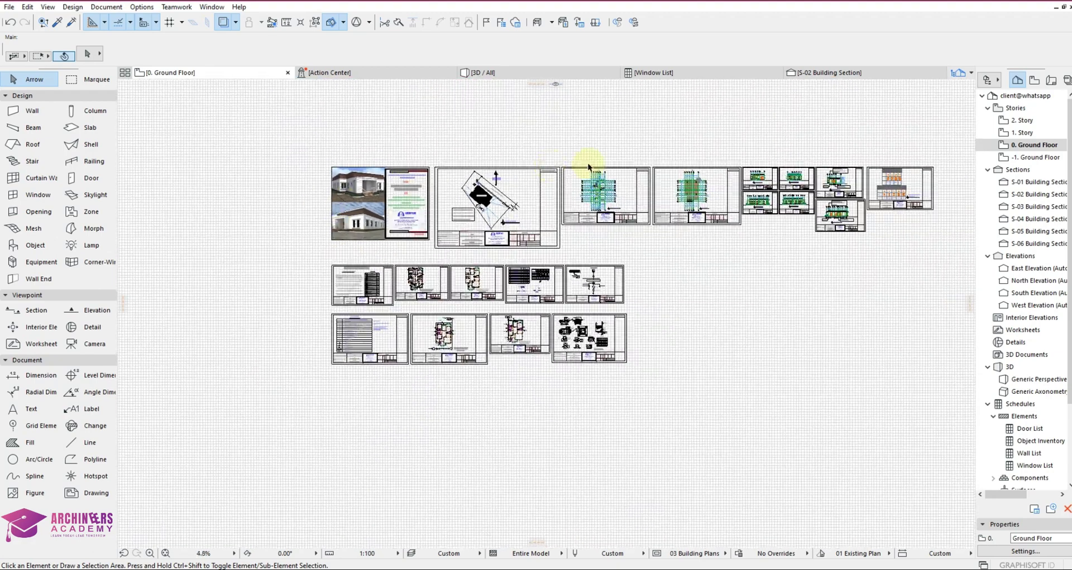
{"action": "scroll", "coordinate": [485, 192], "scroll_direction": "up", "scroll_amount": 2}
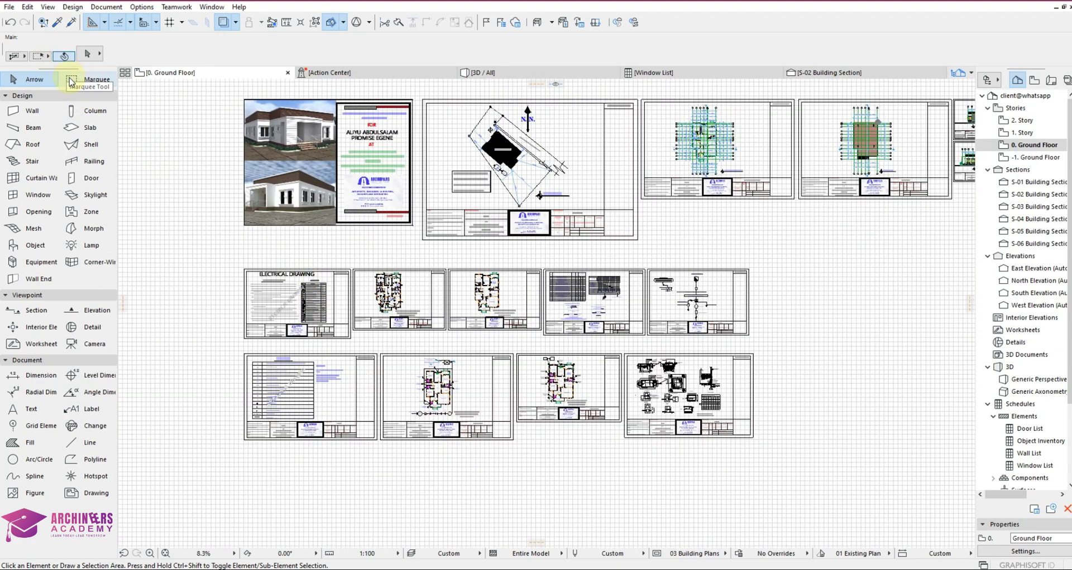
Save the layout to the Desktop as AA1.dwg with the 01 For further editing translator
{"action": "left_click", "coordinate": [9, 7]}
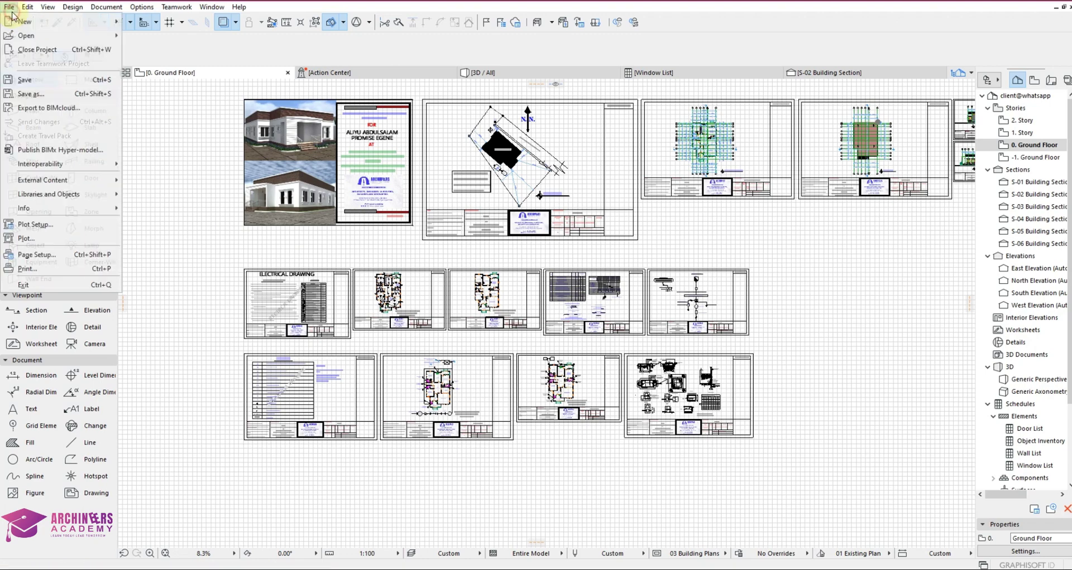
{"action": "left_click", "coordinate": [69, 92]}
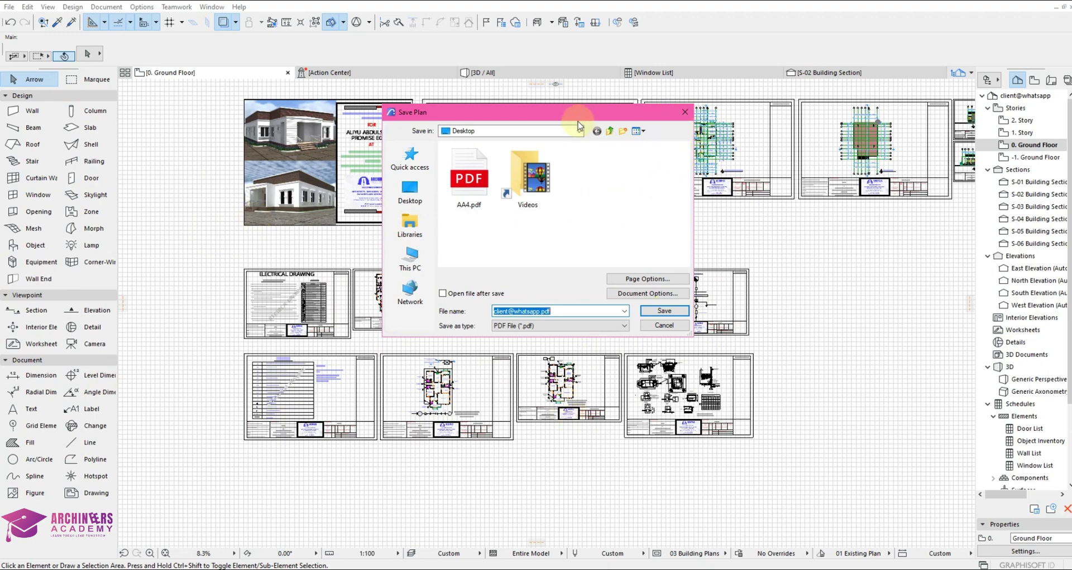
{"action": "left_click", "coordinate": [540, 326]}
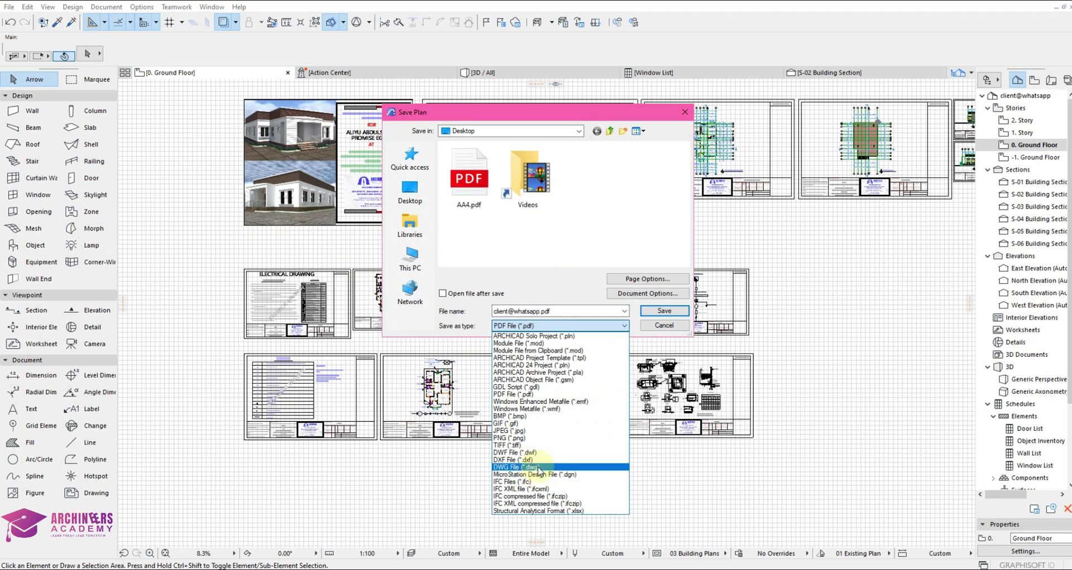
{"action": "left_click", "coordinate": [539, 469]}
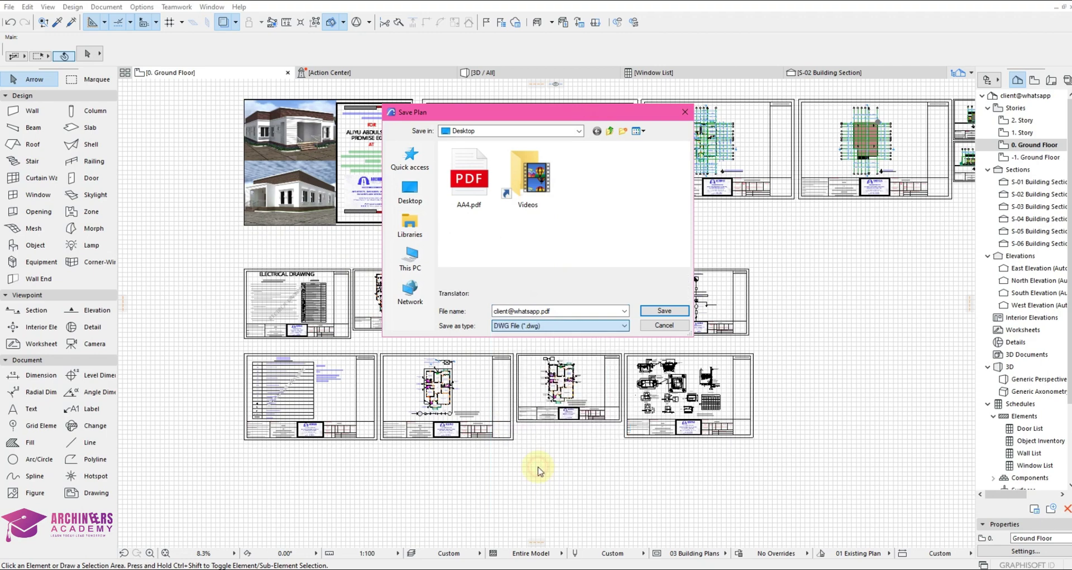
{"action": "double_click", "coordinate": [566, 311]}
{"action": "type", "text": "A"}
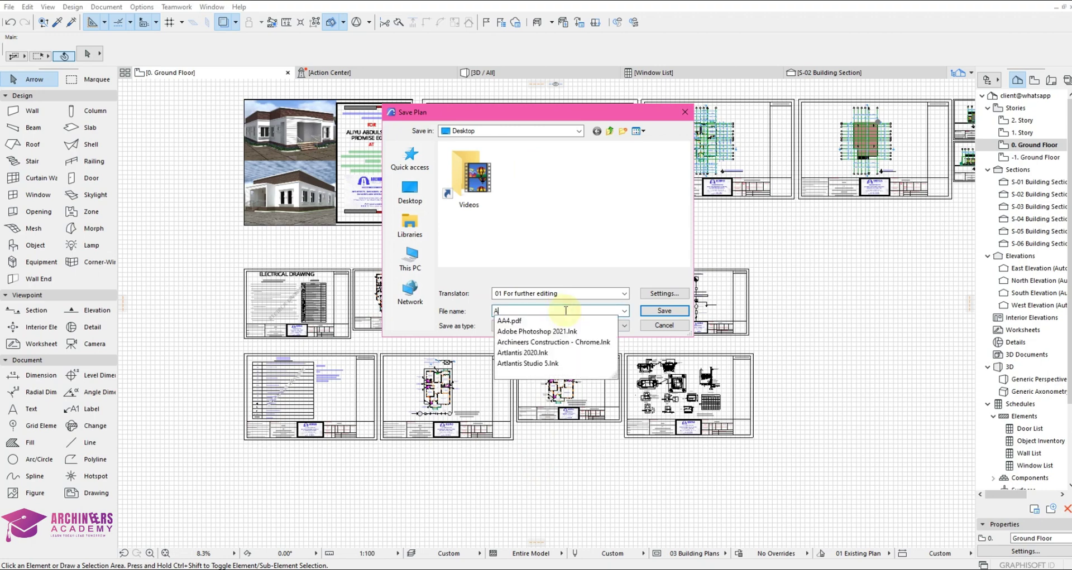
{"action": "type", "text": "A1"}
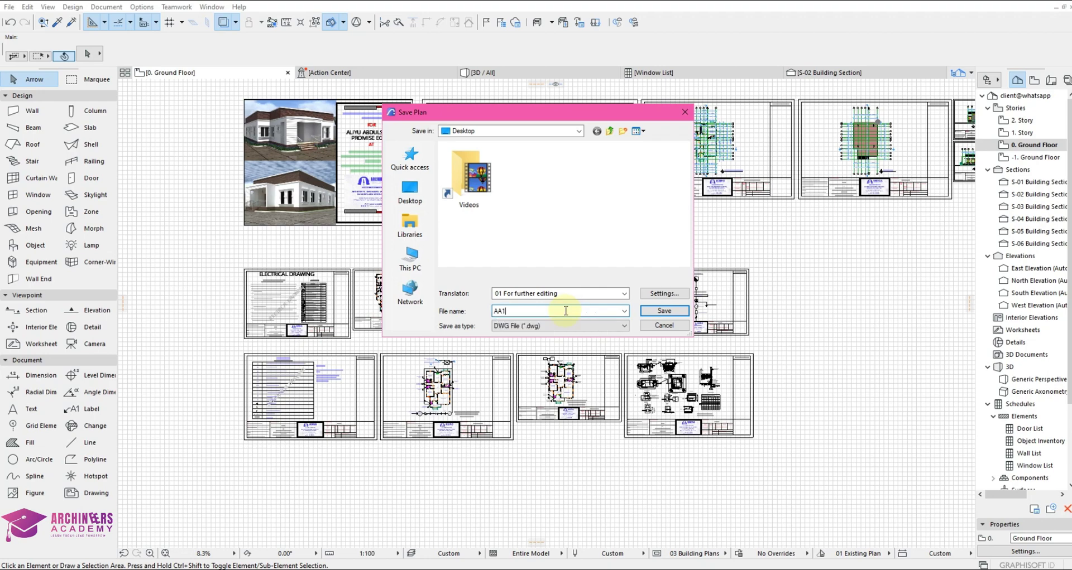
{"action": "left_click", "coordinate": [622, 293]}
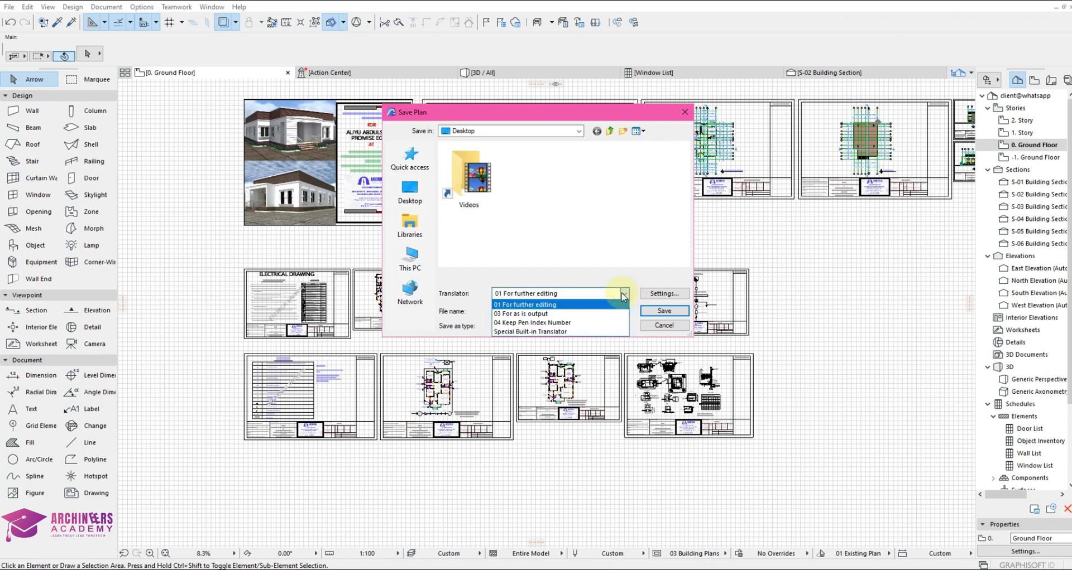
{"action": "left_click", "coordinate": [584, 304]}
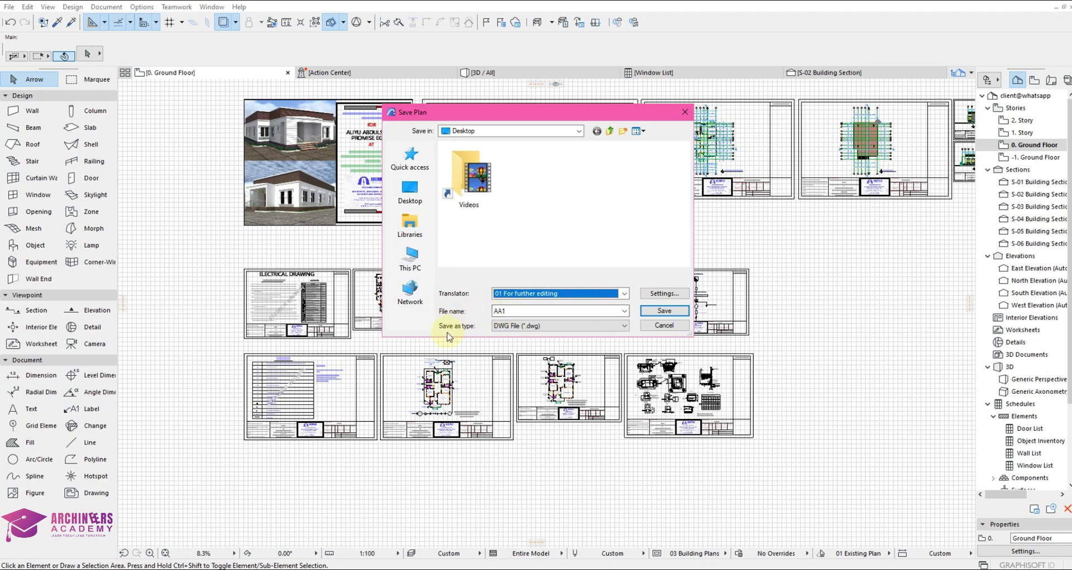
{"action": "left_click", "coordinate": [402, 195]}
{"action": "left_click", "coordinate": [653, 315]}
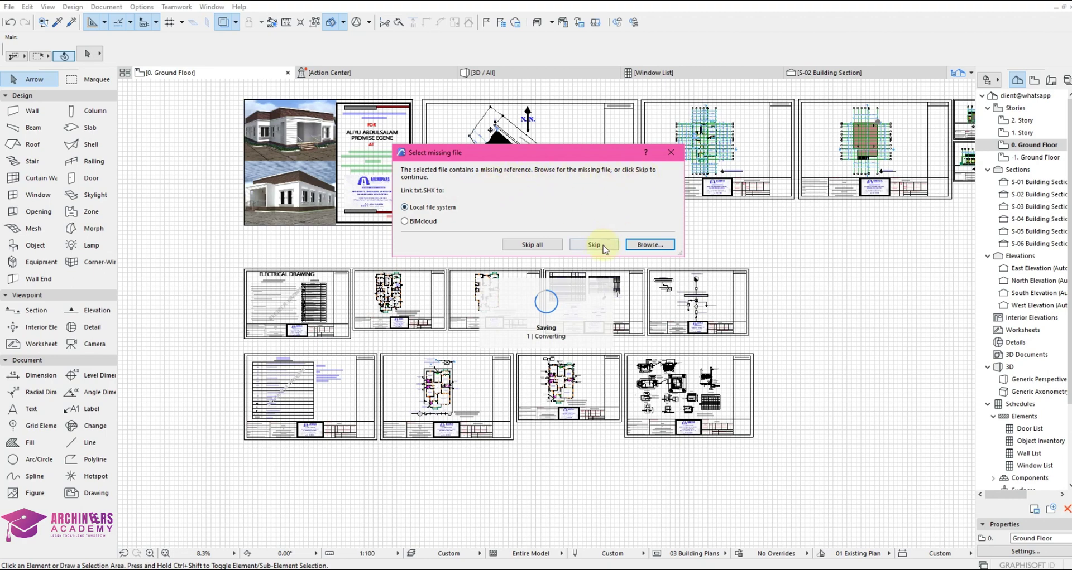
Skip all missing references, including txt.SHX, so the AA1 DWG conversion continues
{"action": "left_click", "coordinate": [542, 245]}
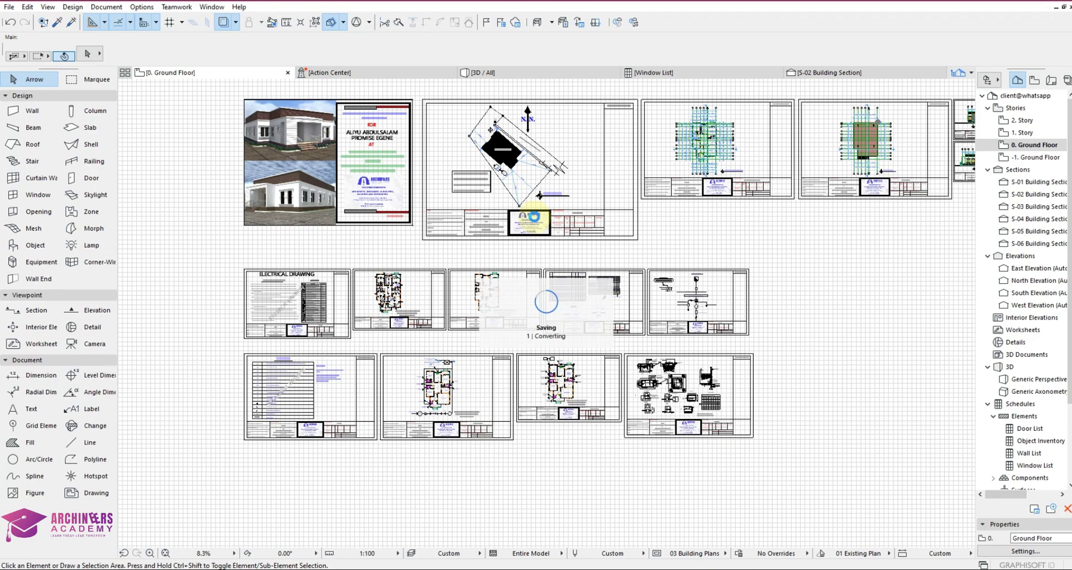
{"action": "scroll", "coordinate": [418, 273], "scroll_direction": "down", "scroll_amount": 2}
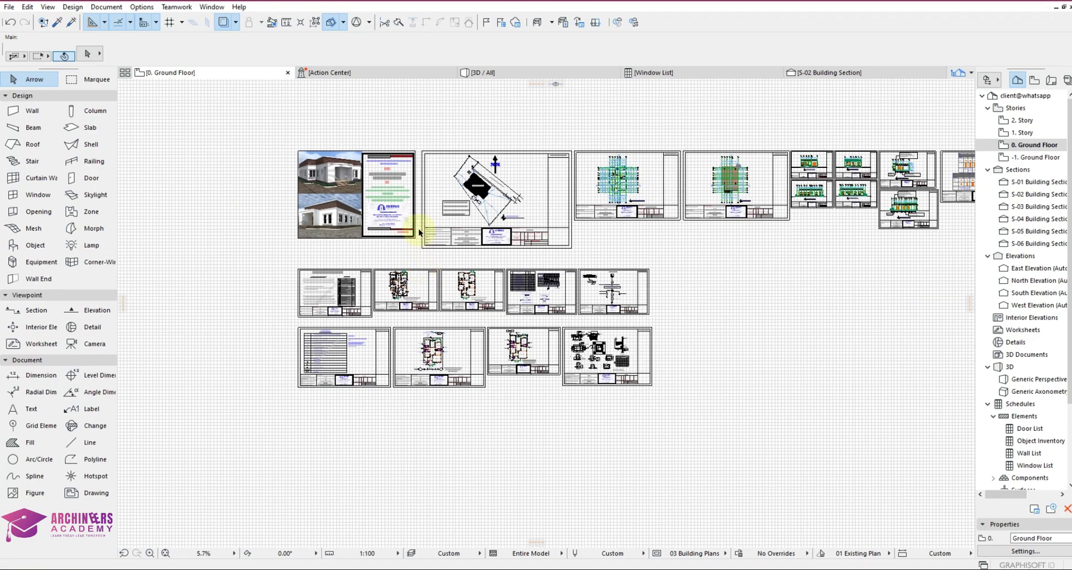
{"action": "scroll", "coordinate": [418, 167], "scroll_direction": "up", "scroll_amount": 2}
{"action": "scroll", "coordinate": [330, 191], "scroll_direction": "down", "scroll_amount": 3}
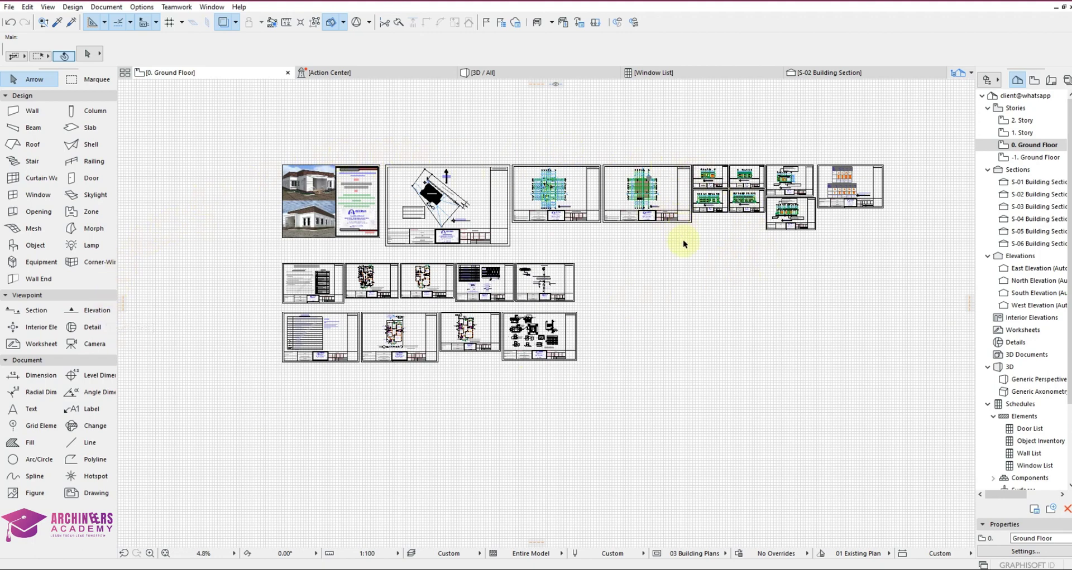
{"action": "scroll", "coordinate": [285, 168], "scroll_direction": "up", "scroll_amount": 5}
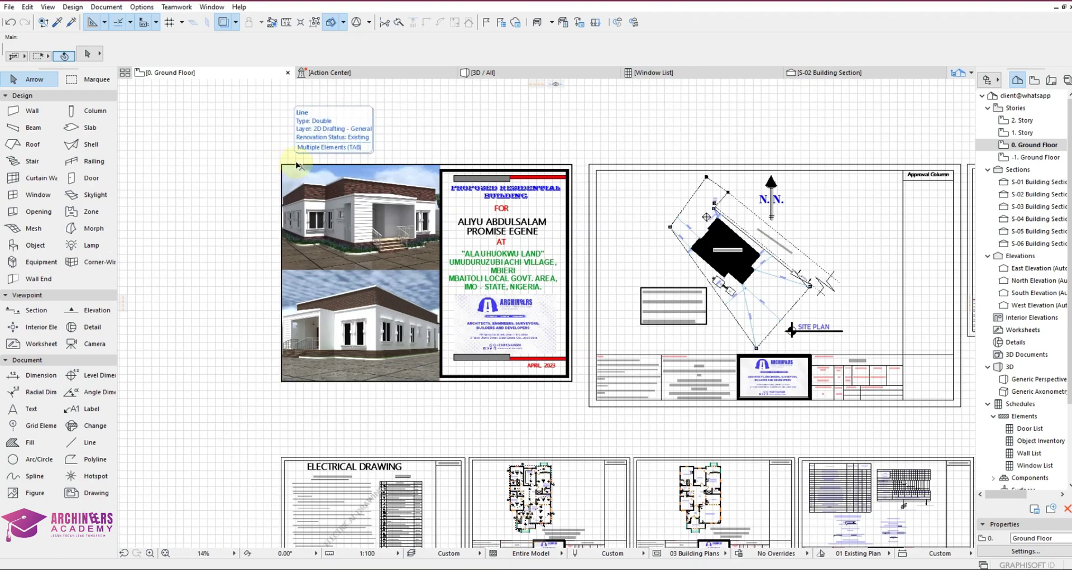
{"action": "scroll", "coordinate": [313, 162], "scroll_direction": "down", "scroll_amount": 3}
{"action": "scroll", "coordinate": [329, 290], "scroll_direction": "up", "scroll_amount": 2}
{"action": "scroll", "coordinate": [323, 276], "scroll_direction": "up", "scroll_amount": 1}
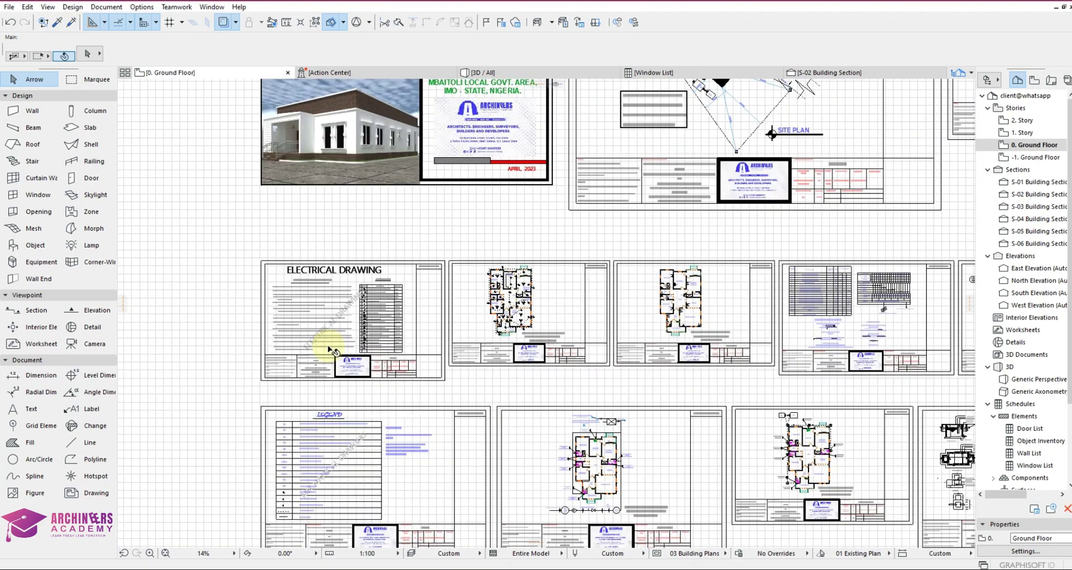
{"action": "scroll", "coordinate": [371, 299], "scroll_direction": "up", "scroll_amount": 3}
{"action": "scroll", "coordinate": [365, 299], "scroll_direction": "down", "scroll_amount": 5}
{"action": "scroll", "coordinate": [365, 298], "scroll_direction": "up", "scroll_amount": 4}
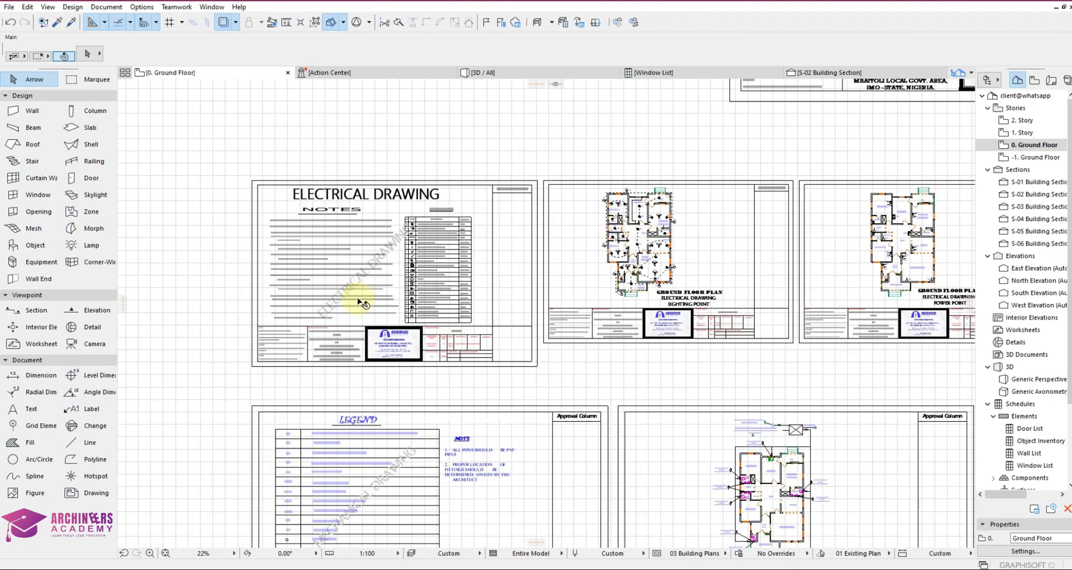
{"action": "scroll", "coordinate": [363, 298], "scroll_direction": "up", "scroll_amount": 1}
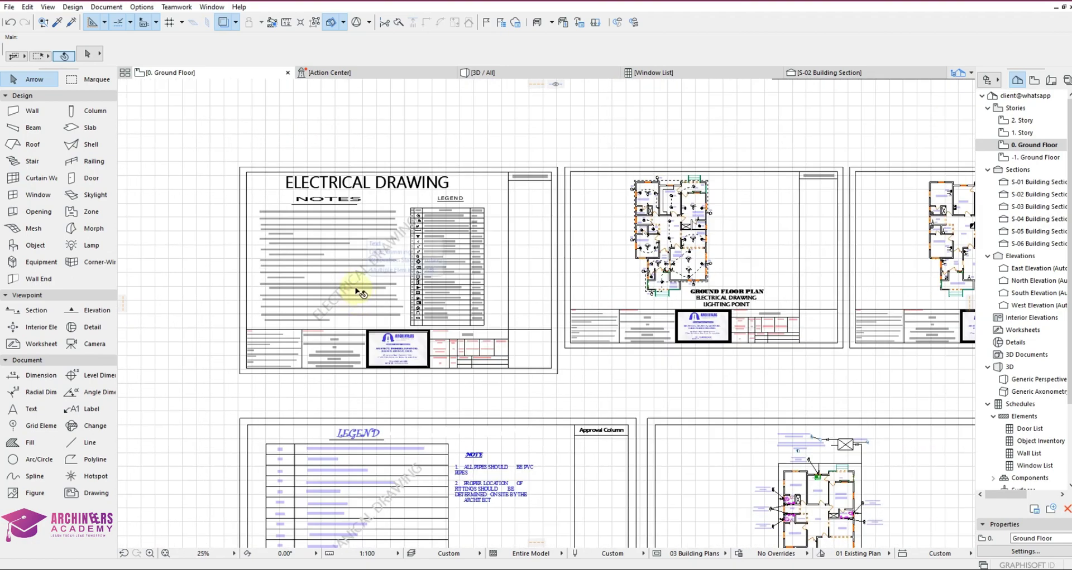
{"action": "scroll", "coordinate": [363, 235], "scroll_direction": "down", "scroll_amount": 5}
{"action": "scroll", "coordinate": [343, 182], "scroll_direction": "up", "scroll_amount": 5}
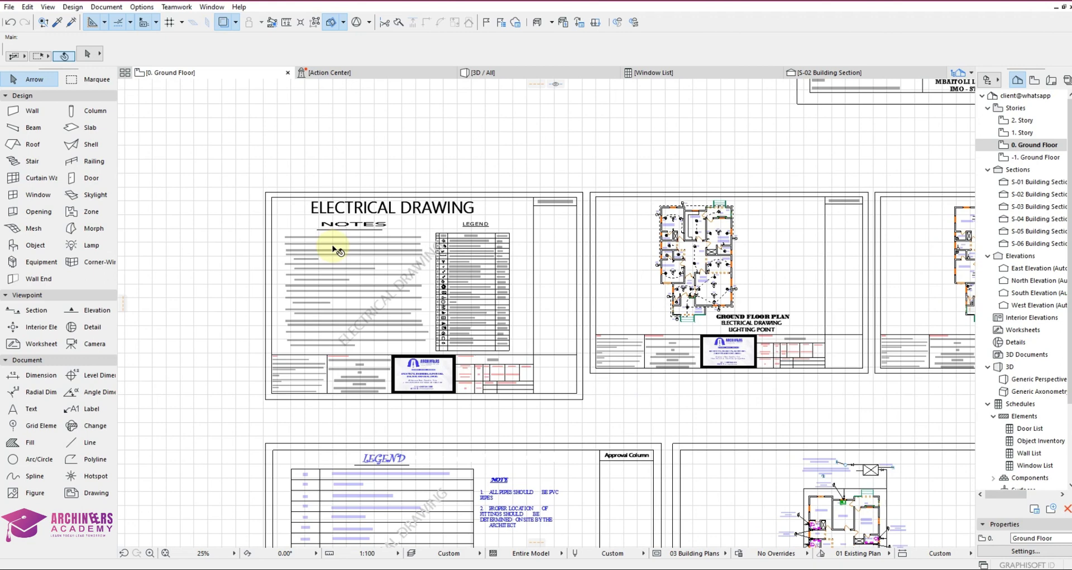
Draw a marquee from the top-left to the bottom-right corner of the Electrical Drawing notes sheet
{"action": "left_click", "coordinate": [71, 84]}
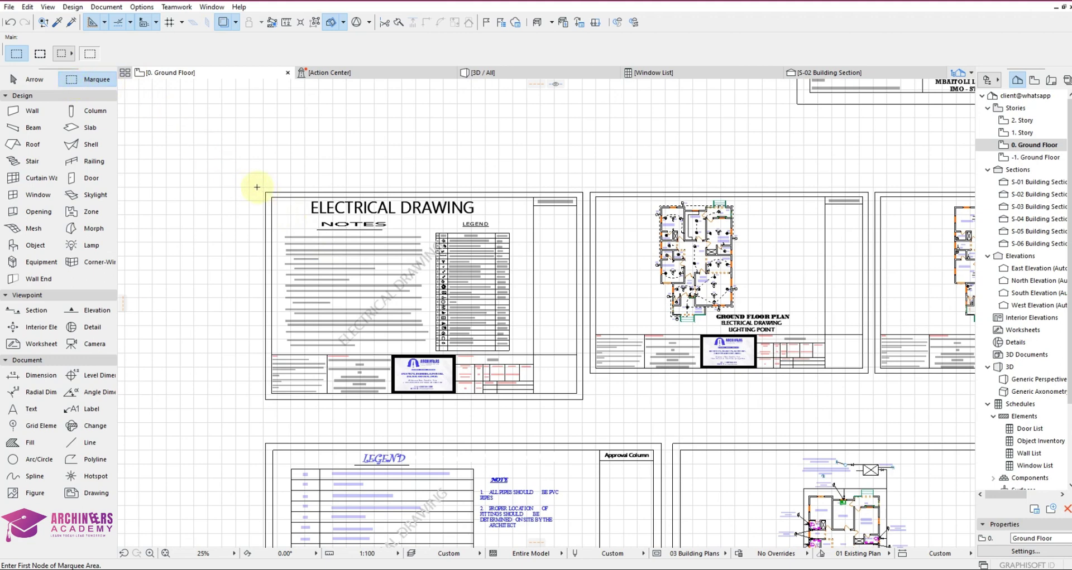
{"action": "scroll", "coordinate": [257, 187], "scroll_direction": "up", "scroll_amount": 3}
{"action": "left_click", "coordinate": [263, 187]}
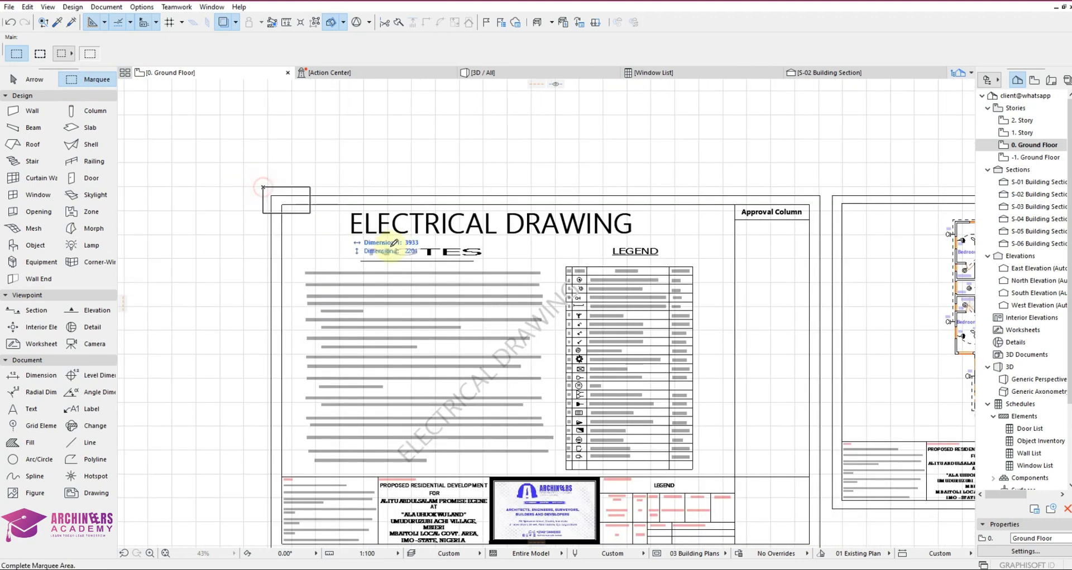
{"action": "scroll", "coordinate": [337, 195], "scroll_direction": "down", "scroll_amount": 3}
{"action": "scroll", "coordinate": [522, 295], "scroll_direction": "up", "scroll_amount": 2}
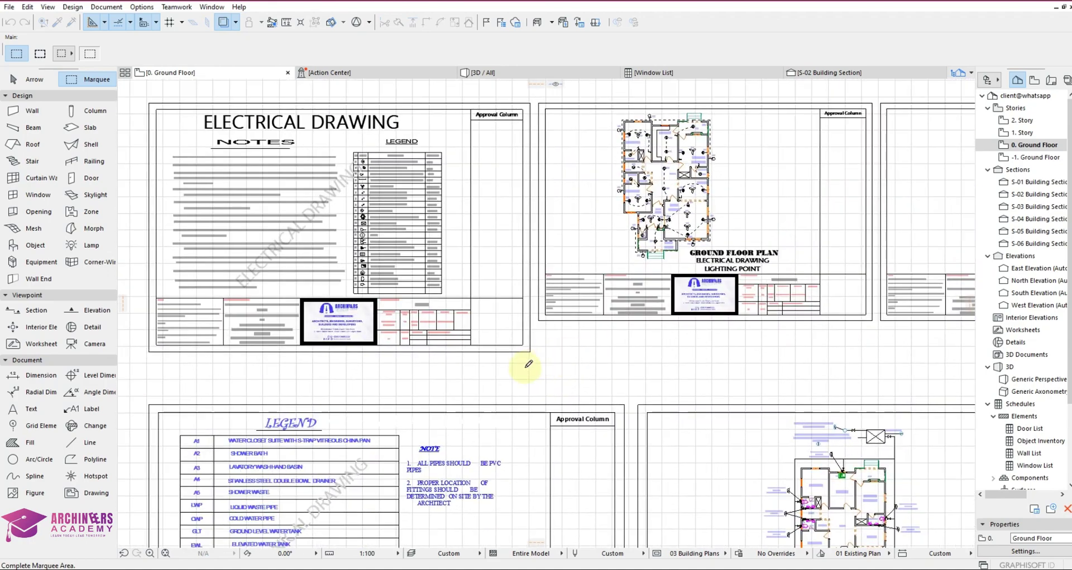
{"action": "scroll", "coordinate": [546, 283], "scroll_direction": "up", "scroll_amount": 2}
{"action": "scroll", "coordinate": [478, 322], "scroll_direction": "down", "scroll_amount": 2}
{"action": "scroll", "coordinate": [478, 322], "scroll_direction": "down", "scroll_amount": 1}
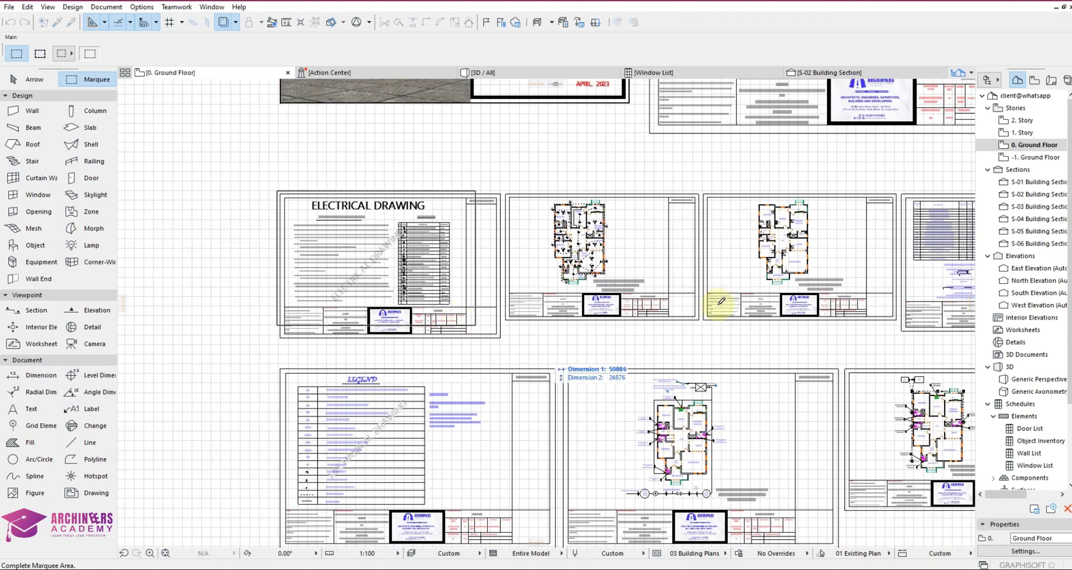
{"action": "scroll", "coordinate": [324, 246], "scroll_direction": "down", "scroll_amount": 2}
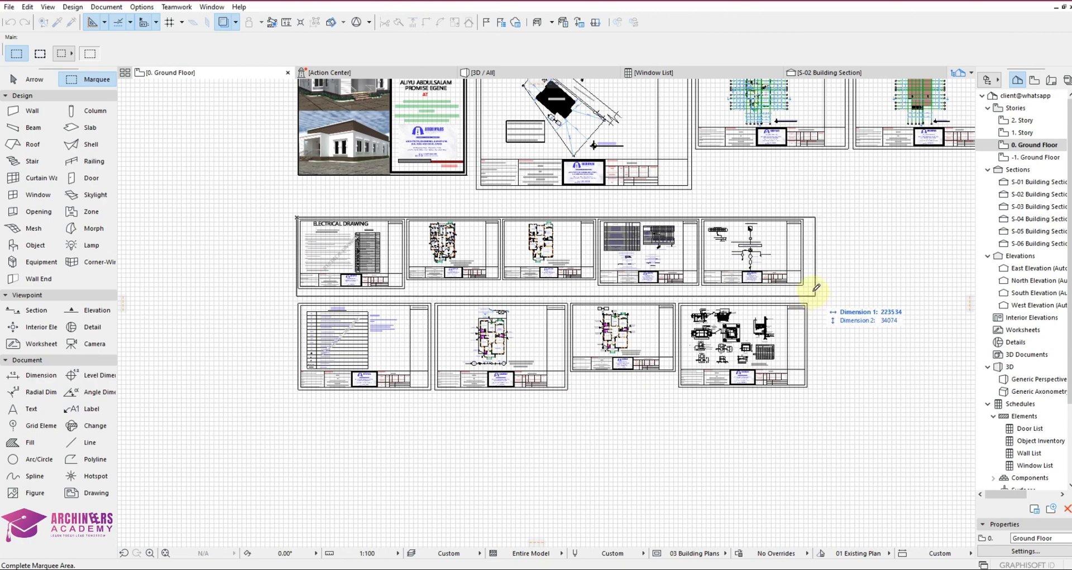
{"action": "scroll", "coordinate": [402, 288], "scroll_direction": "up", "scroll_amount": 2}
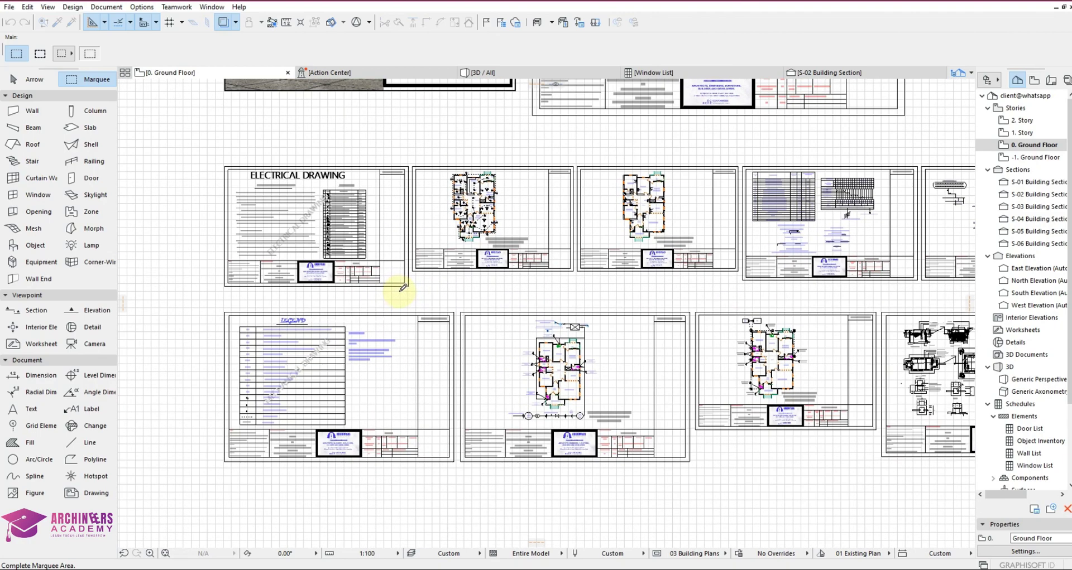
{"action": "scroll", "coordinate": [401, 287], "scroll_direction": "up", "scroll_amount": 1}
{"action": "scroll", "coordinate": [400, 287], "scroll_direction": "up", "scroll_amount": 2}
{"action": "scroll", "coordinate": [416, 284], "scroll_direction": "up", "scroll_amount": 1}
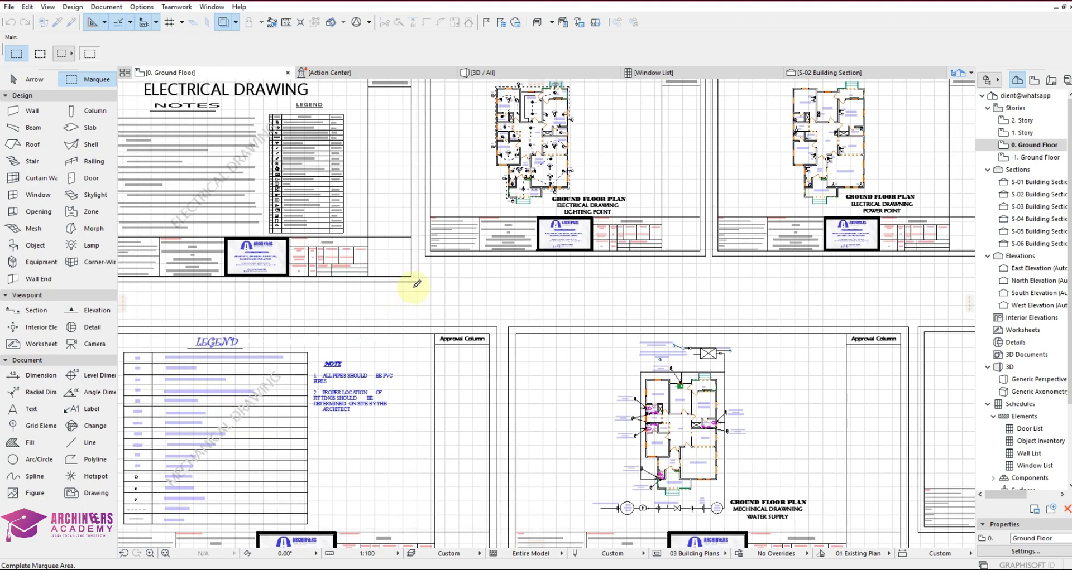
{"action": "scroll", "coordinate": [424, 282], "scroll_direction": "up", "scroll_amount": 2}
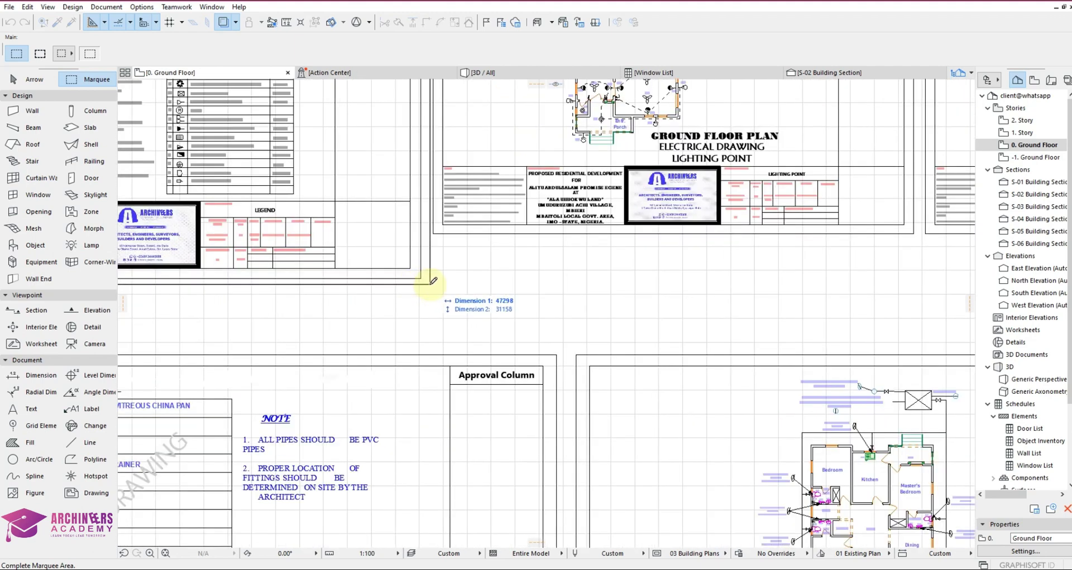
{"action": "scroll", "coordinate": [431, 282], "scroll_direction": "up", "scroll_amount": 2}
{"action": "scroll", "coordinate": [429, 279], "scroll_direction": "up", "scroll_amount": 1}
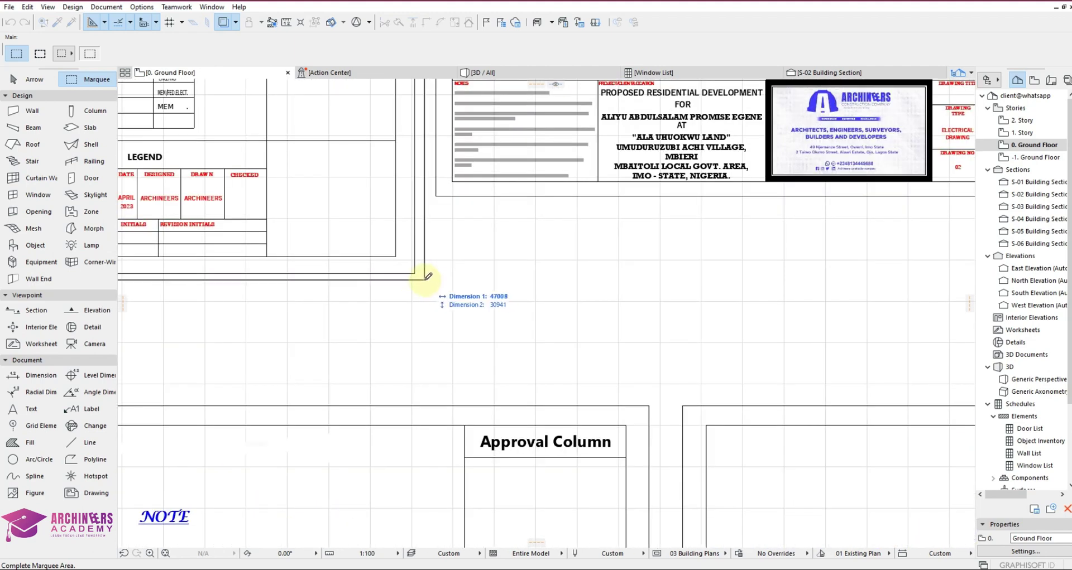
{"action": "left_click", "coordinate": [427, 276]}
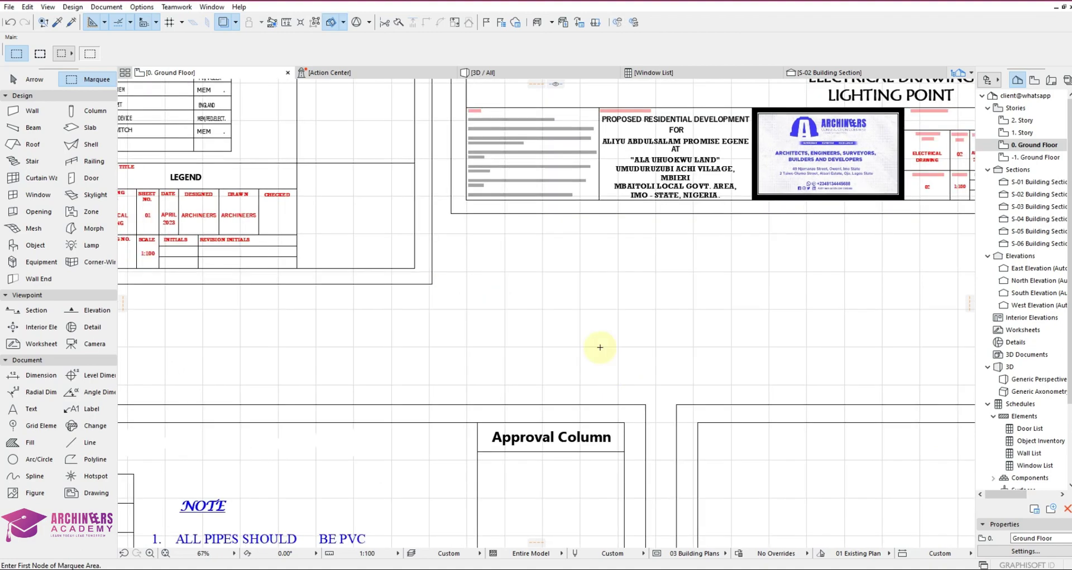
{"action": "scroll", "coordinate": [558, 301], "scroll_direction": "down", "scroll_amount": 5}
{"action": "scroll", "coordinate": [456, 195], "scroll_direction": "up", "scroll_amount": 2}
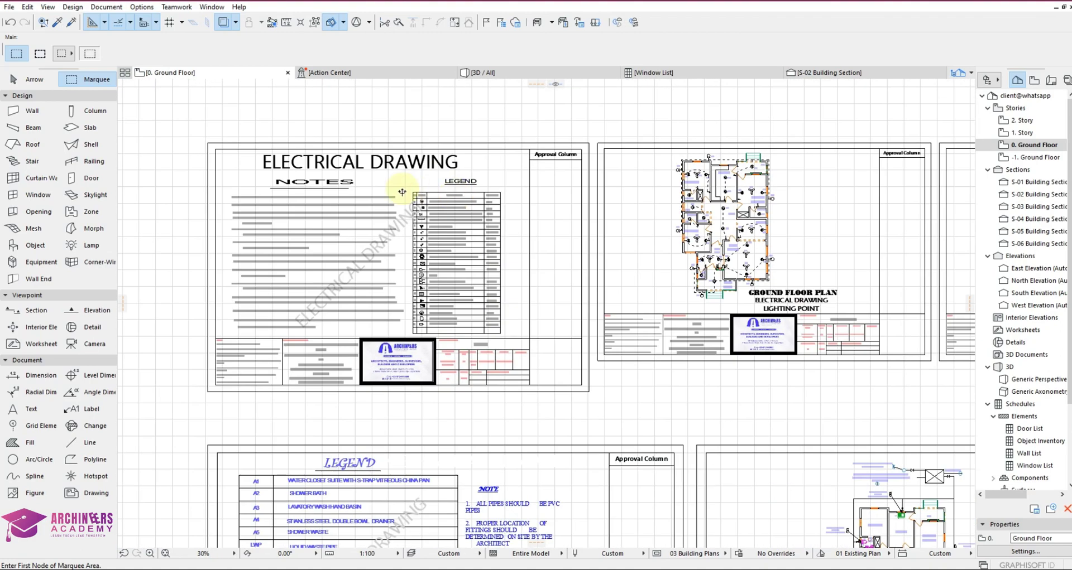
Save the plan as AA2.dwg on the Desktop
{"action": "left_click", "coordinate": [9, 7]}
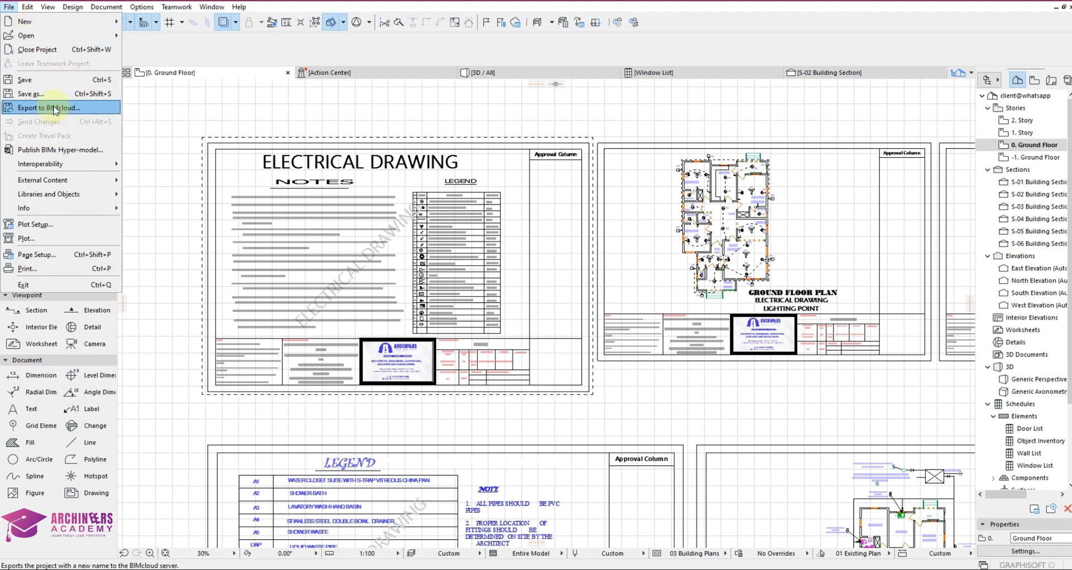
{"action": "left_click", "coordinate": [67, 94]}
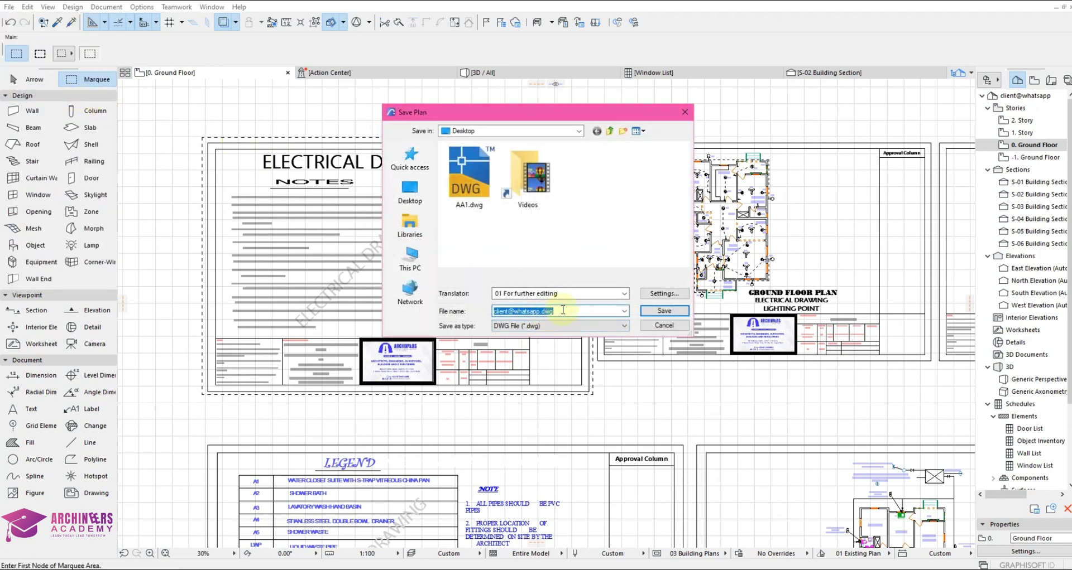
{"action": "type", "text": "AA11"}
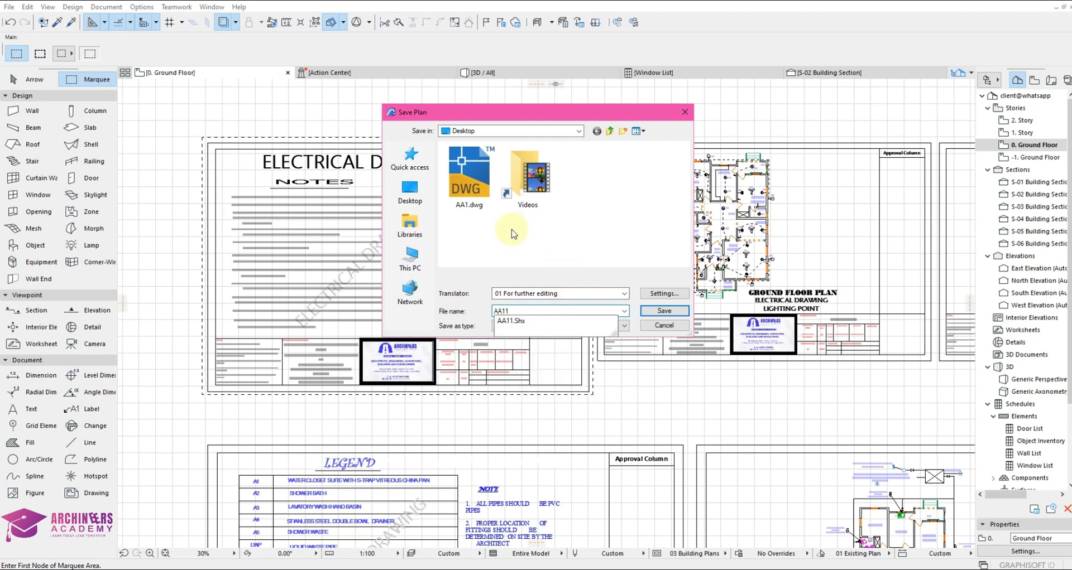
{"action": "key", "text": "BackSpace"}
{"action": "key", "text": "BackSpace"}
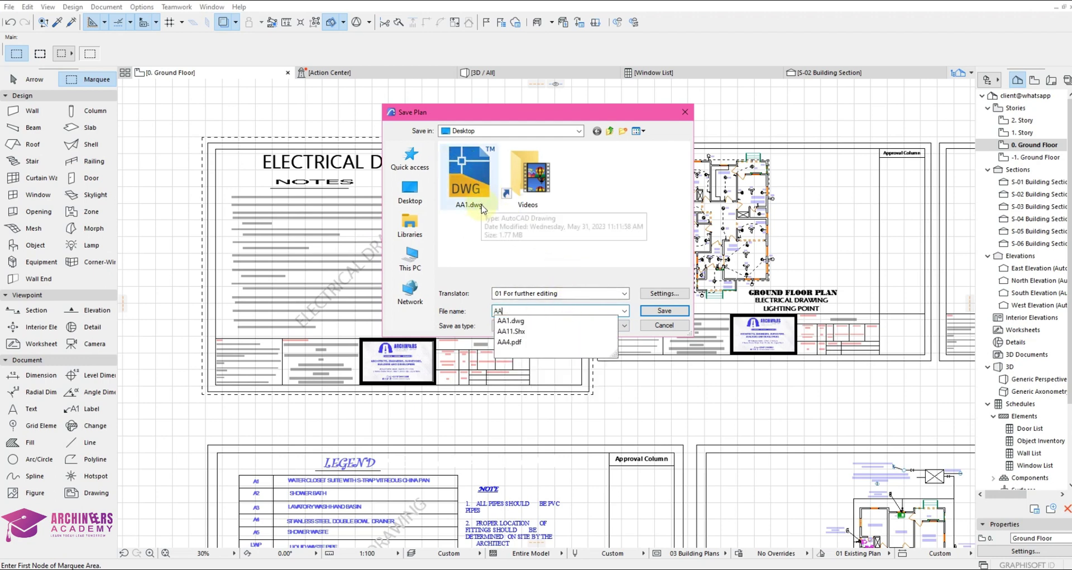
{"action": "type", "text": "2"}
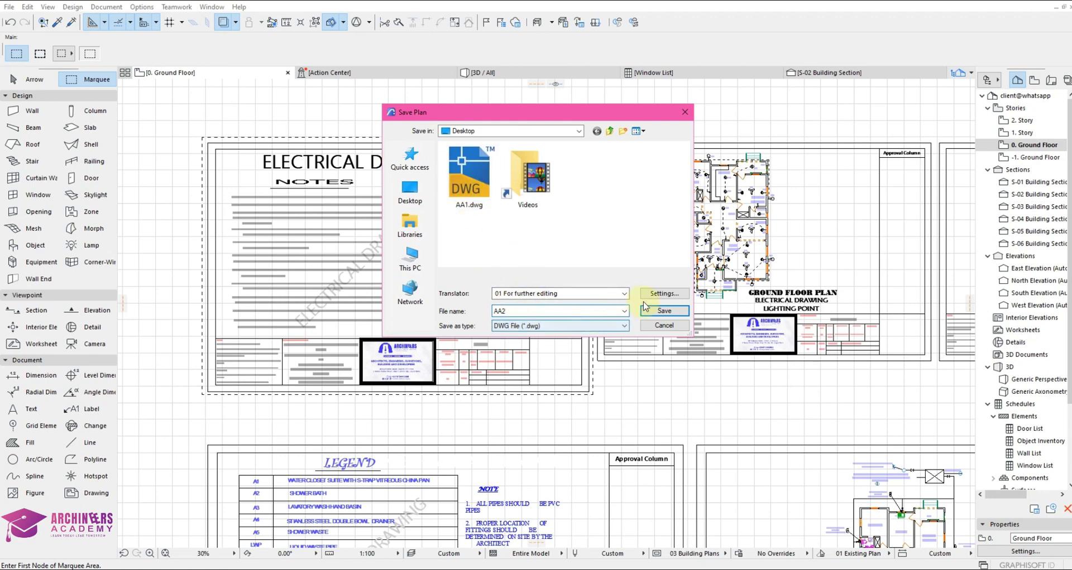
{"action": "left_click", "coordinate": [663, 311]}
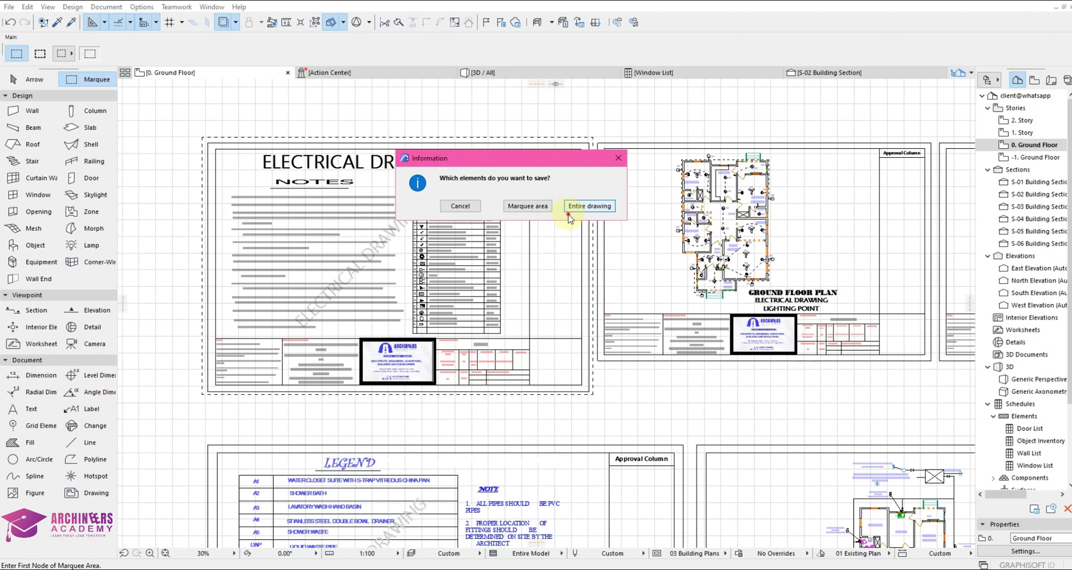
Choose Marquee area so only the Electrical Drawing sheet is exported to AA2
{"action": "left_click", "coordinate": [567, 214]}
{"action": "left_click", "coordinate": [526, 206]}
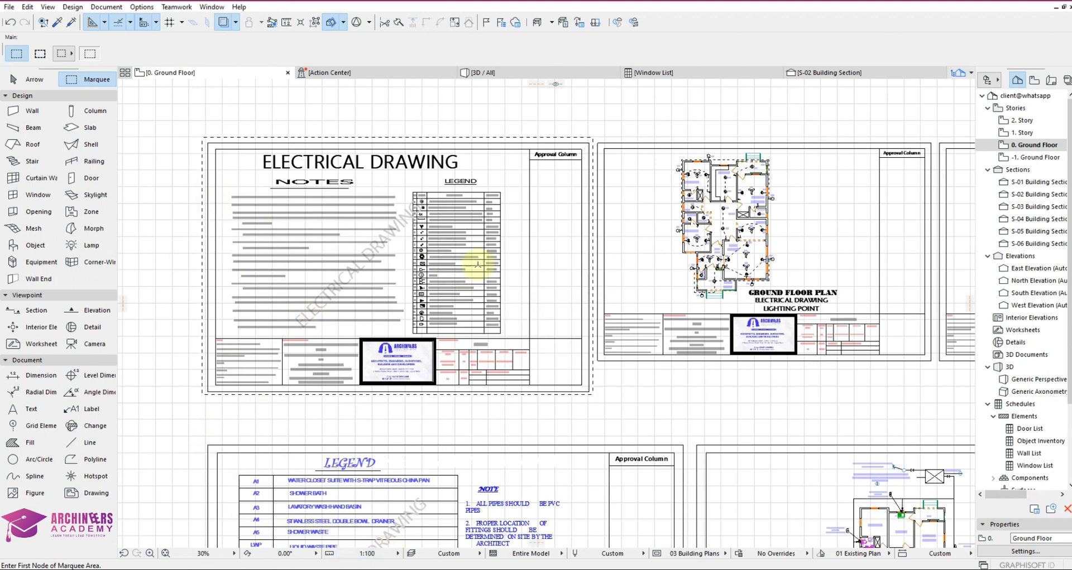
{"action": "scroll", "coordinate": [534, 268], "scroll_direction": "down", "scroll_amount": 1}
{"action": "scroll", "coordinate": [534, 268], "scroll_direction": "up", "scroll_amount": 1}
{"action": "scroll", "coordinate": [534, 268], "scroll_direction": "up", "scroll_amount": 2}
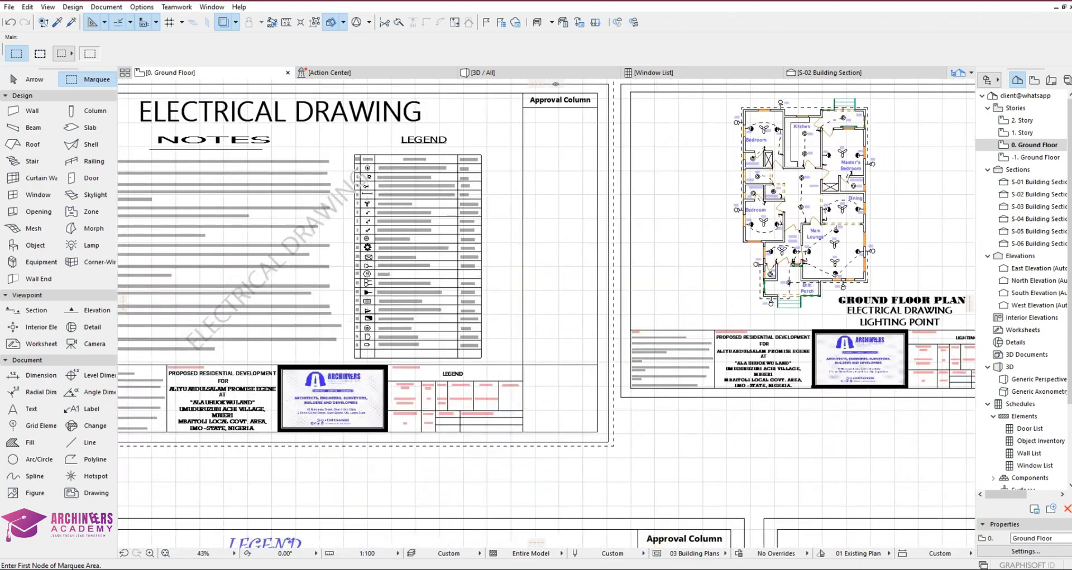
{"action": "right_click", "coordinate": [615, 565]}
Show the desktop and open AA1.dwg, launching AutoCAD 2021
{"action": "left_click", "coordinate": [646, 515]}
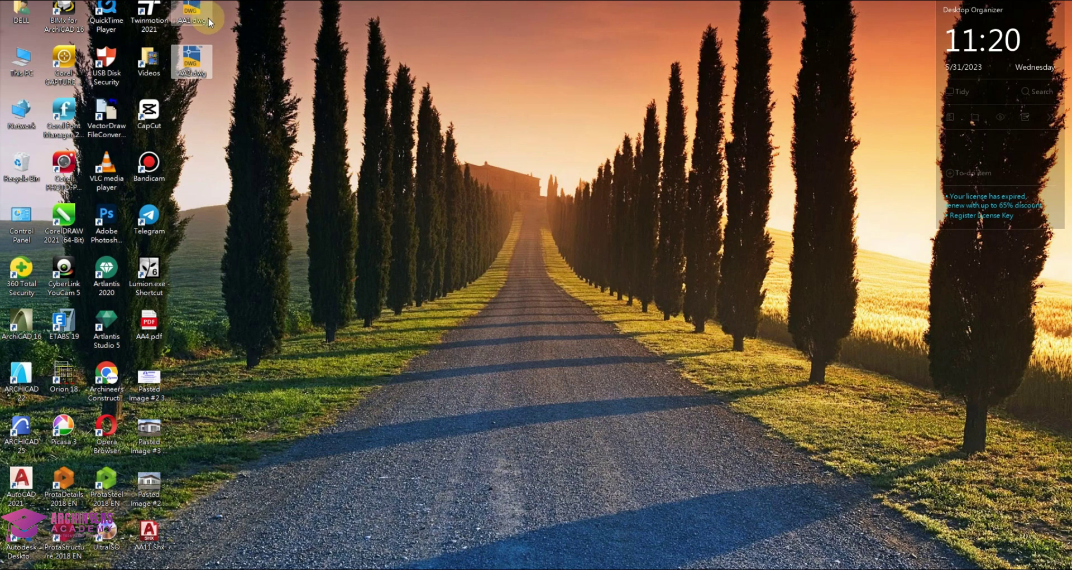
{"action": "left_click", "coordinate": [240, 61]}
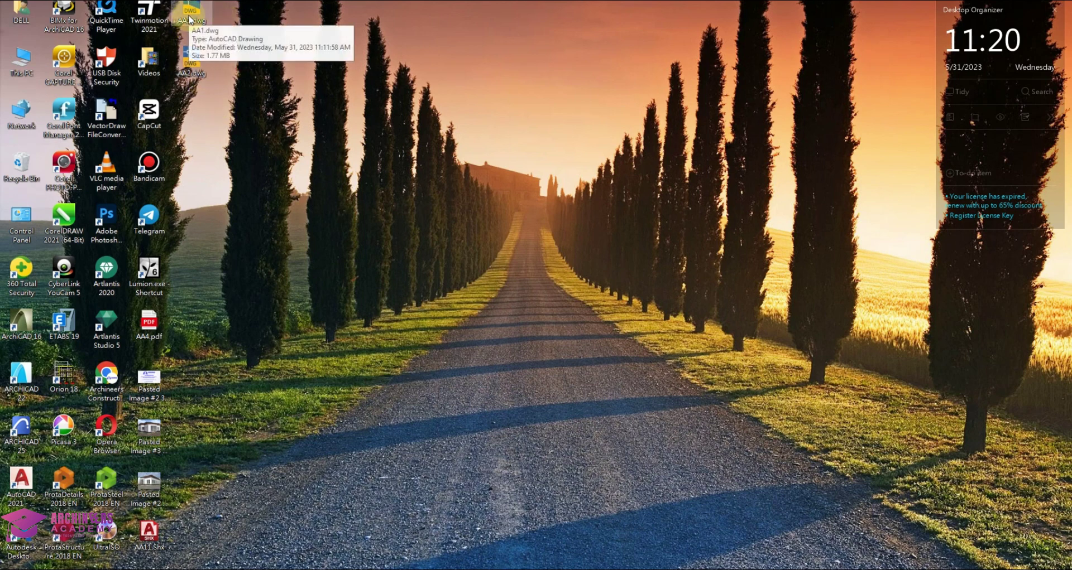
{"action": "left_click", "coordinate": [189, 19]}
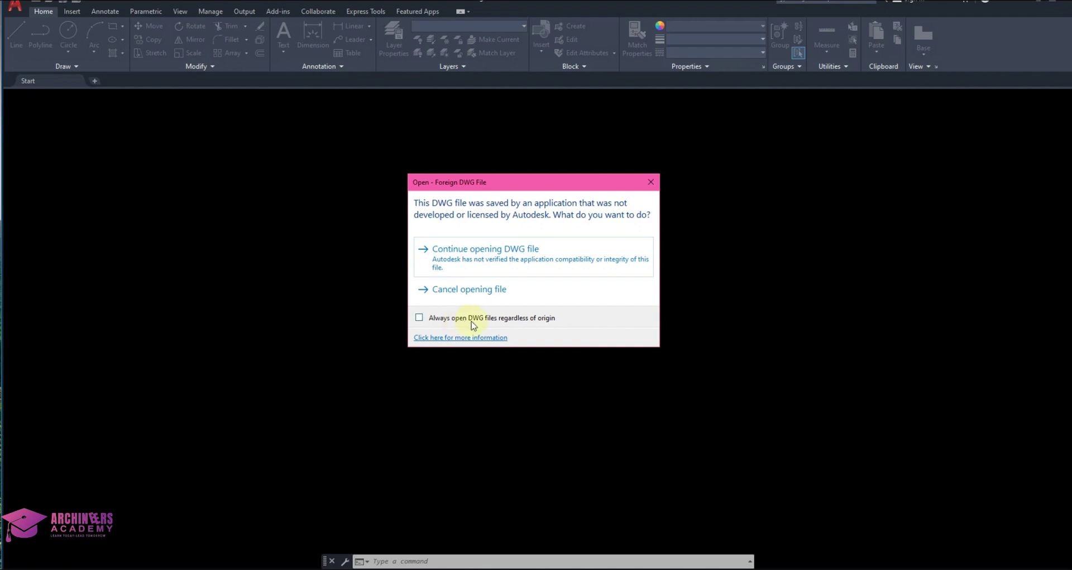
Continue opening the non-Autodesk AA1 drawing past the foreign DWG warning
{"action": "left_click", "coordinate": [503, 250]}
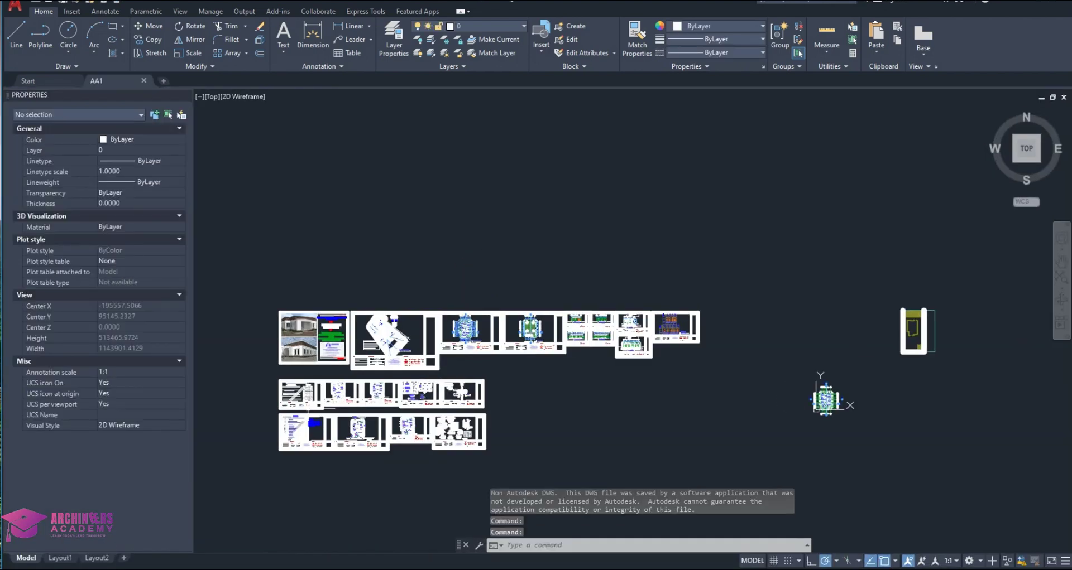
Zoom and pan over AA1's title, floor plan and Section A-A sheets, then return to the desktop
{"action": "scroll", "coordinate": [276, 329], "scroll_direction": "up", "scroll_amount": 6}
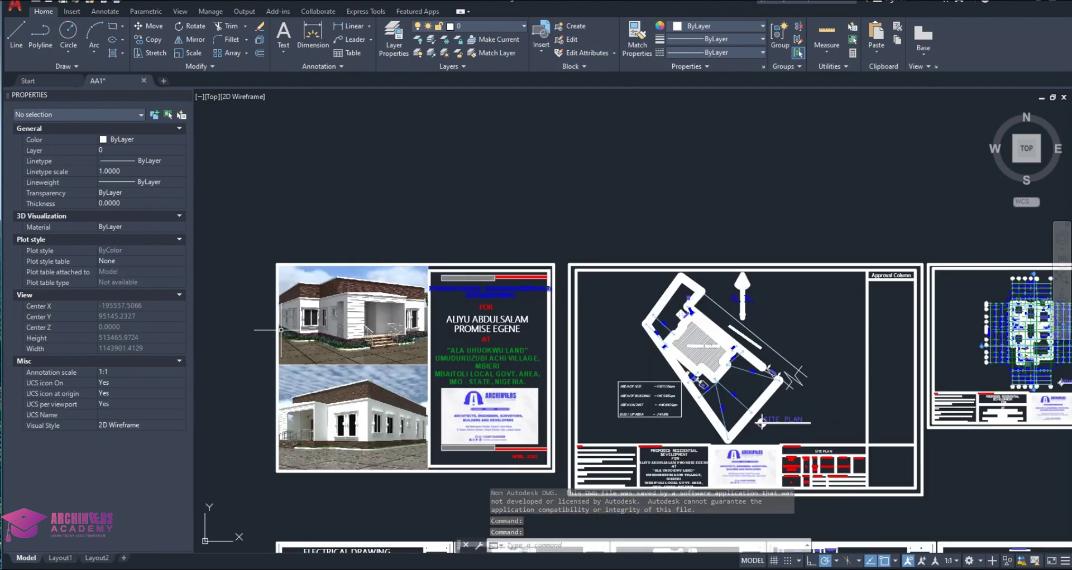
{"action": "scroll", "coordinate": [275, 328], "scroll_direction": "up", "scroll_amount": 4}
{"action": "scroll", "coordinate": [276, 329], "scroll_direction": "up", "scroll_amount": 2}
{"action": "scroll", "coordinate": [565, 279], "scroll_direction": "down", "scroll_amount": 4}
{"action": "scroll", "coordinate": [566, 279], "scroll_direction": "down", "scroll_amount": 2}
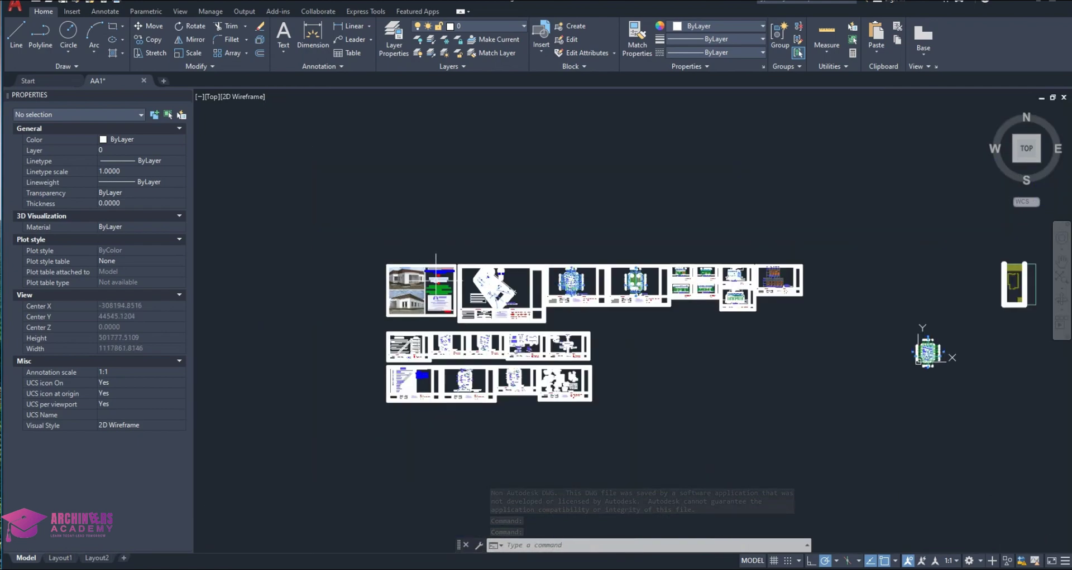
{"action": "scroll", "coordinate": [566, 279], "scroll_direction": "up", "scroll_amount": 2}
{"action": "scroll", "coordinate": [566, 279], "scroll_direction": "down", "scroll_amount": 2}
{"action": "scroll", "coordinate": [565, 279], "scroll_direction": "up", "scroll_amount": 3}
{"action": "scroll", "coordinate": [569, 268], "scroll_direction": "up", "scroll_amount": 4}
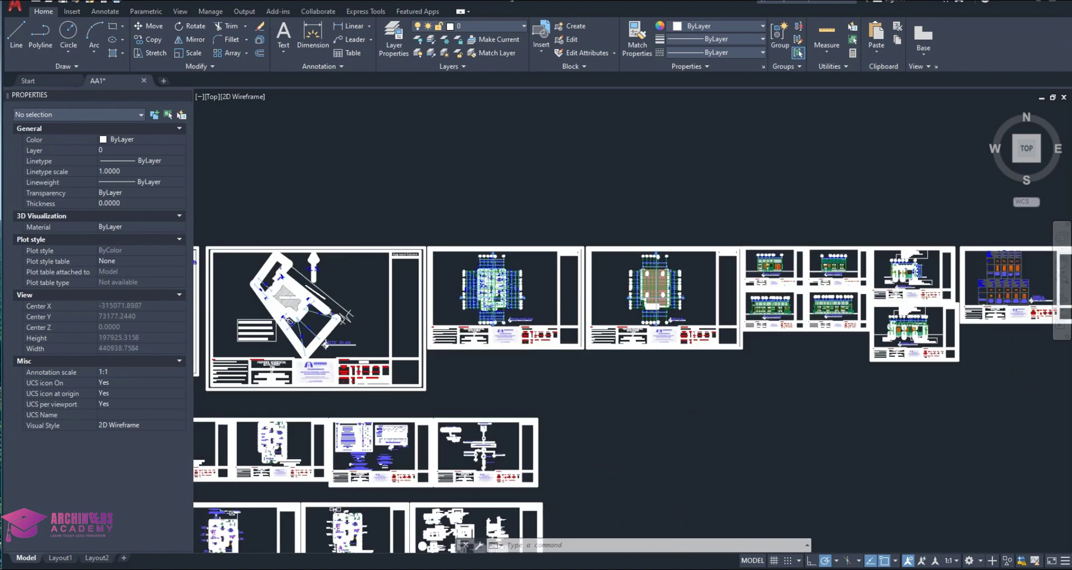
{"action": "scroll", "coordinate": [575, 251], "scroll_direction": "up", "scroll_amount": 4}
{"action": "scroll", "coordinate": [581, 230], "scroll_direction": "up", "scroll_amount": 4}
{"action": "scroll", "coordinate": [446, 307], "scroll_direction": "up", "scroll_amount": 4}
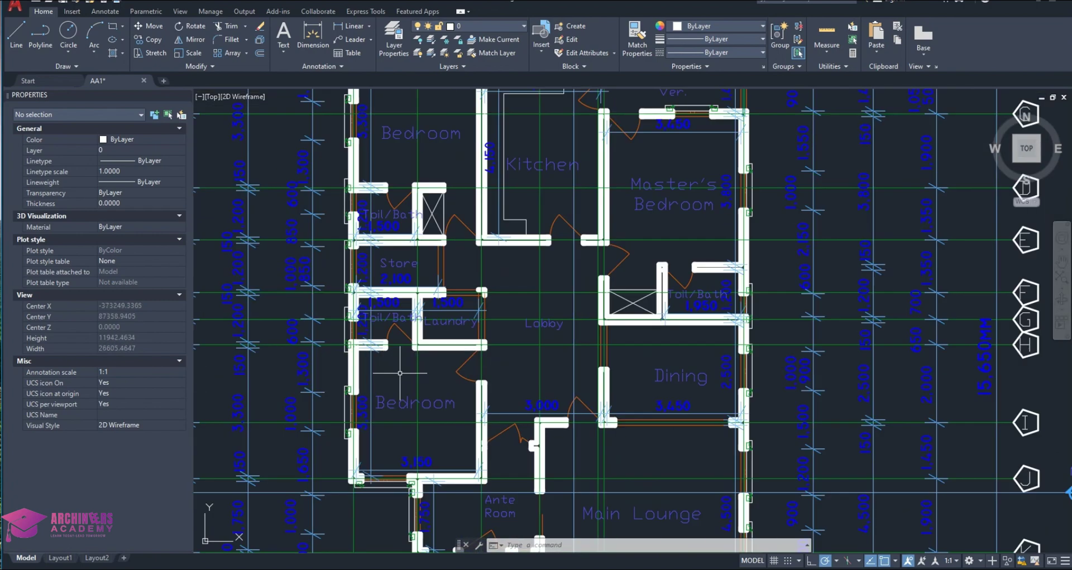
{"action": "scroll", "coordinate": [480, 335], "scroll_direction": "down", "scroll_amount": 2}
{"action": "scroll", "coordinate": [622, 323], "scroll_direction": "down", "scroll_amount": 5}
{"action": "scroll", "coordinate": [622, 323], "scroll_direction": "down", "scroll_amount": 5}
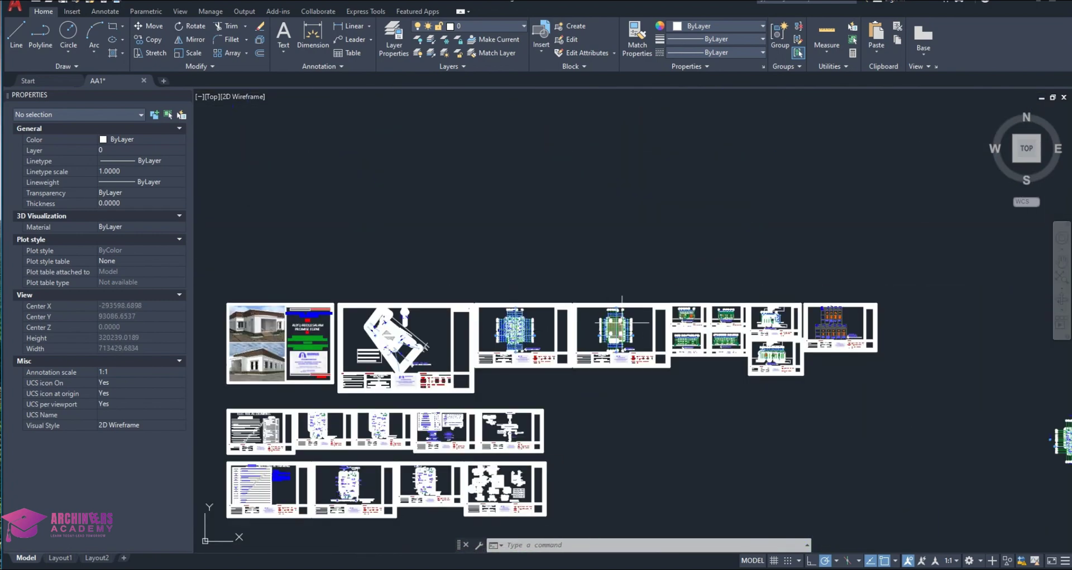
{"action": "scroll", "coordinate": [782, 323], "scroll_direction": "up", "scroll_amount": 4}
{"action": "scroll", "coordinate": [726, 301], "scroll_direction": "up", "scroll_amount": 4}
{"action": "scroll", "coordinate": [669, 279], "scroll_direction": "up", "scroll_amount": 2}
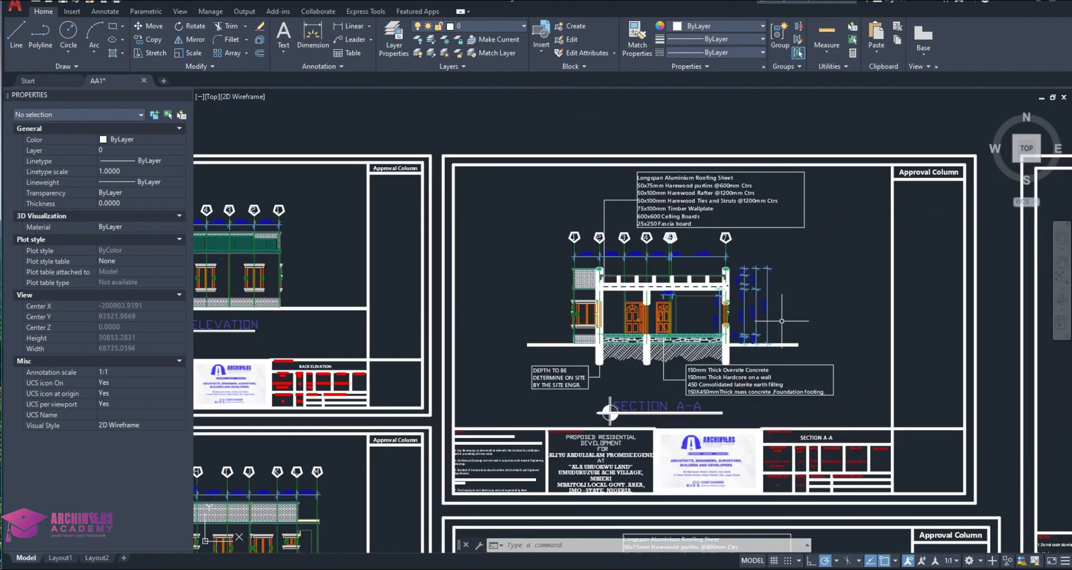
{"action": "scroll", "coordinate": [663, 278], "scroll_direction": "up", "scroll_amount": 3}
{"action": "scroll", "coordinate": [670, 276], "scroll_direction": "down", "scroll_amount": 3}
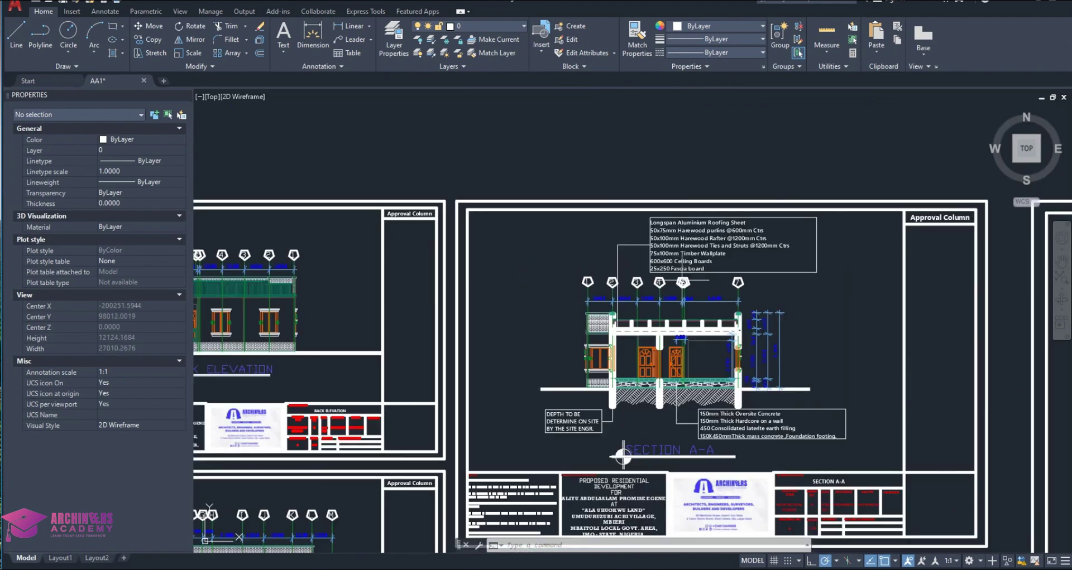
{"action": "scroll", "coordinate": [708, 279], "scroll_direction": "down", "scroll_amount": 2}
{"action": "scroll", "coordinate": [734, 279], "scroll_direction": "down", "scroll_amount": 5}
{"action": "scroll", "coordinate": [733, 279], "scroll_direction": "down", "scroll_amount": 5}
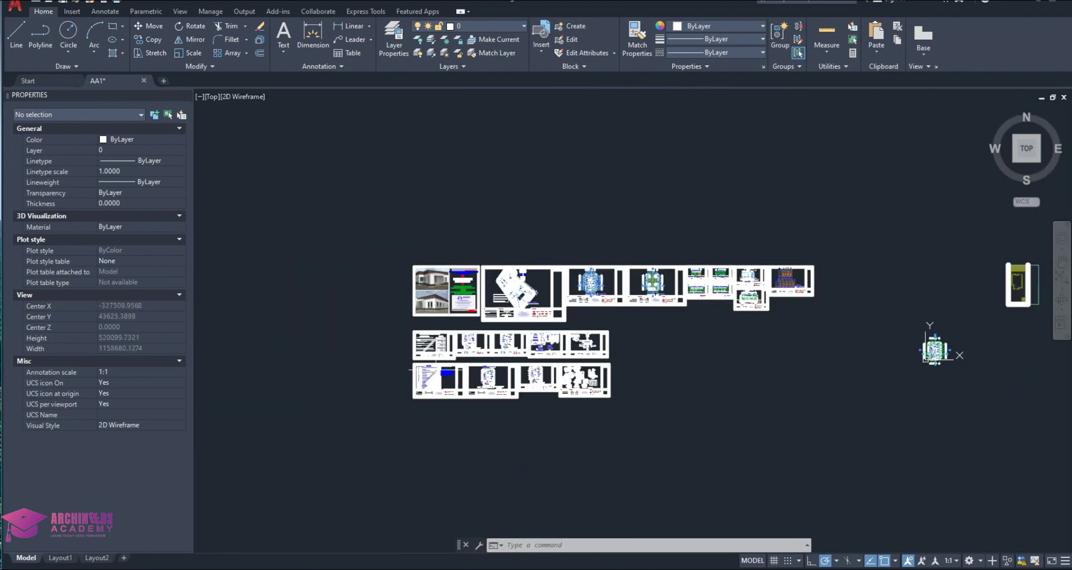
{"action": "scroll", "coordinate": [424, 357], "scroll_direction": "up", "scroll_amount": 2}
{"action": "scroll", "coordinate": [447, 335], "scroll_direction": "up", "scroll_amount": 2}
{"action": "scroll", "coordinate": [463, 312], "scroll_direction": "up", "scroll_amount": 1}
{"action": "scroll", "coordinate": [478, 281], "scroll_direction": "down", "scroll_amount": 5}
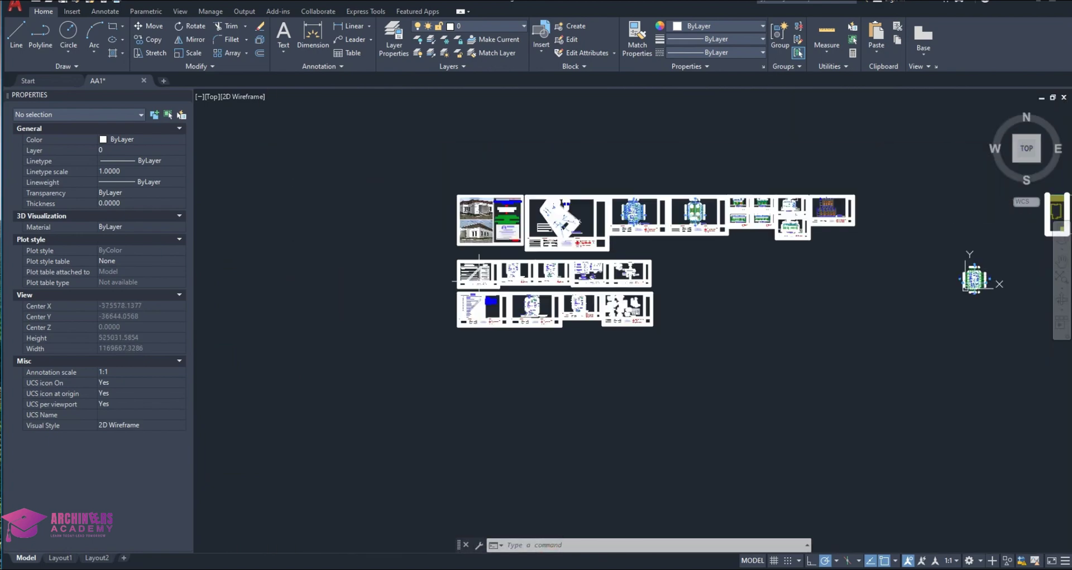
{"action": "scroll", "coordinate": [494, 334], "scroll_direction": "down", "scroll_amount": 2}
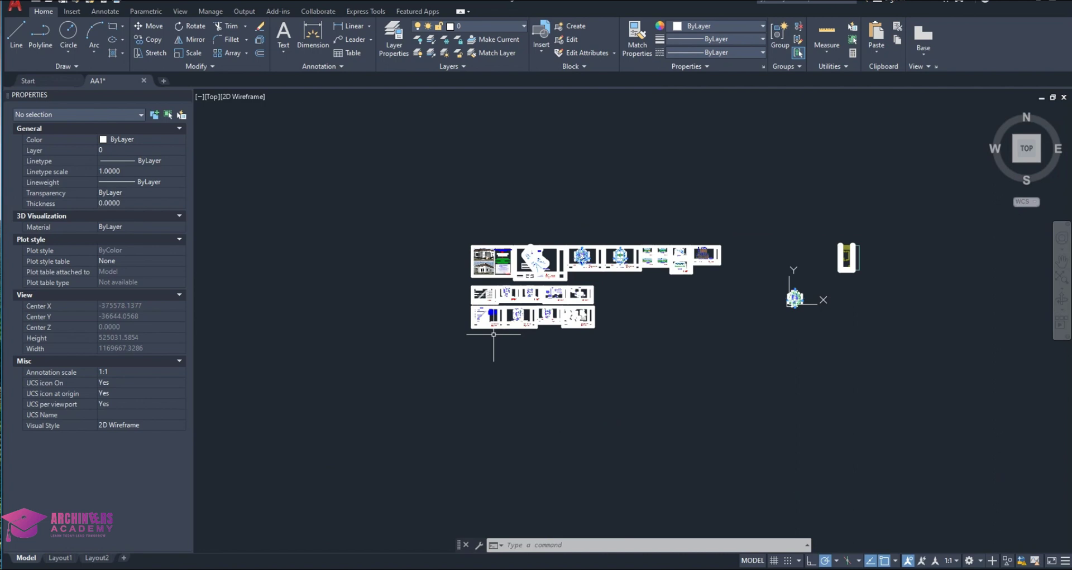
{"action": "middle_click_drag", "start_coordinate": [493, 334], "coordinate": [456, 358]}
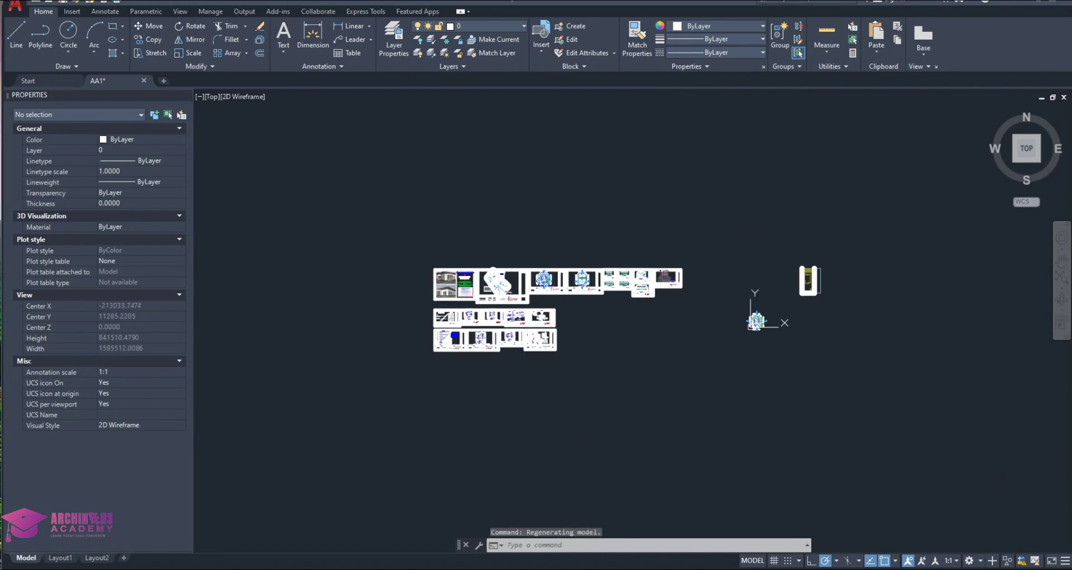
{"action": "right_click", "coordinate": [673, 566]}
Open AA2.dwg from the desktop in AutoCAD, continuing past the foreign DWG warning
{"action": "left_click", "coordinate": [700, 509]}
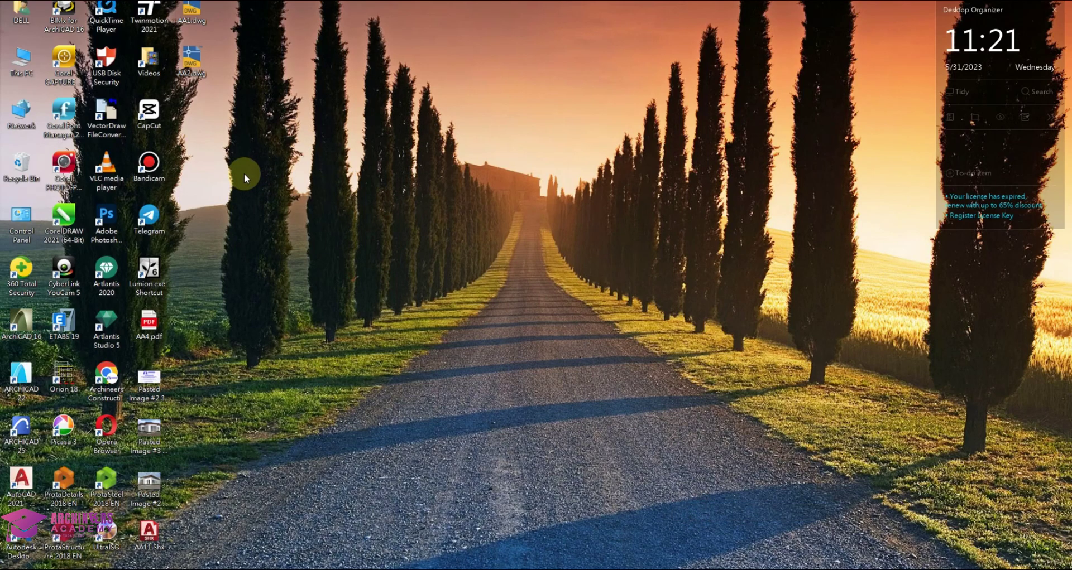
{"action": "double_click", "coordinate": [183, 55]}
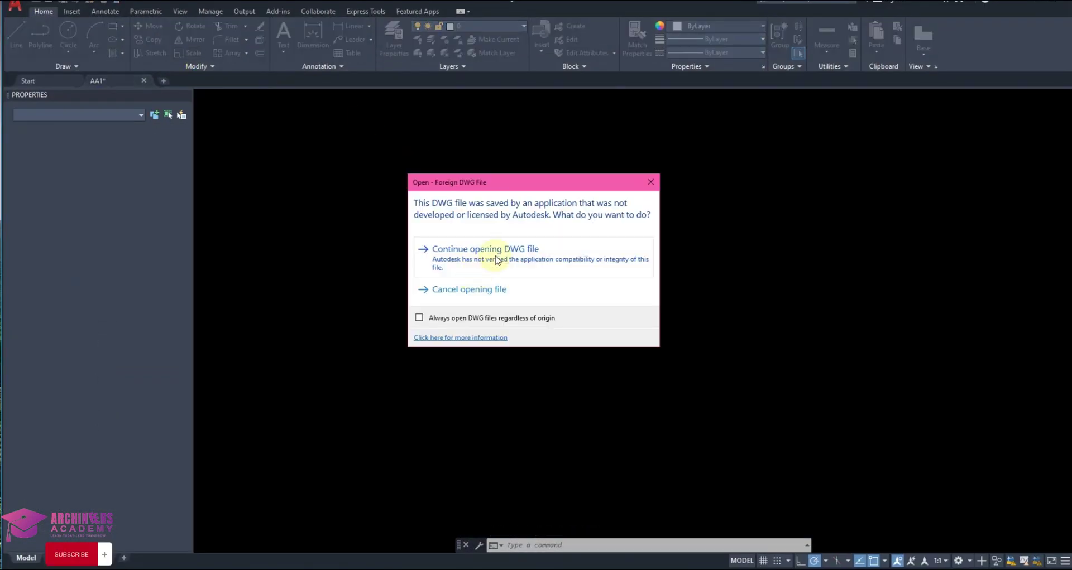
{"action": "left_click", "coordinate": [496, 251]}
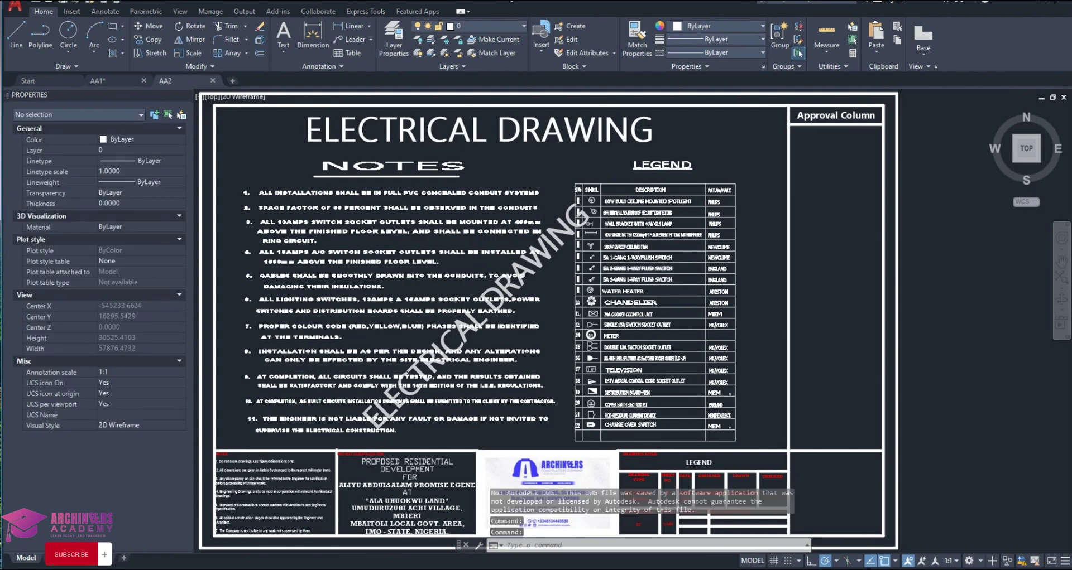
Zoom into the Electrical Drawing sheet to check its notes and legend
{"action": "scroll", "coordinate": [636, 267], "scroll_direction": "down", "scroll_amount": 8}
{"action": "scroll", "coordinate": [641, 275], "scroll_direction": "up", "scroll_amount": 2}
{"action": "scroll", "coordinate": [640, 274], "scroll_direction": "up", "scroll_amount": 4}
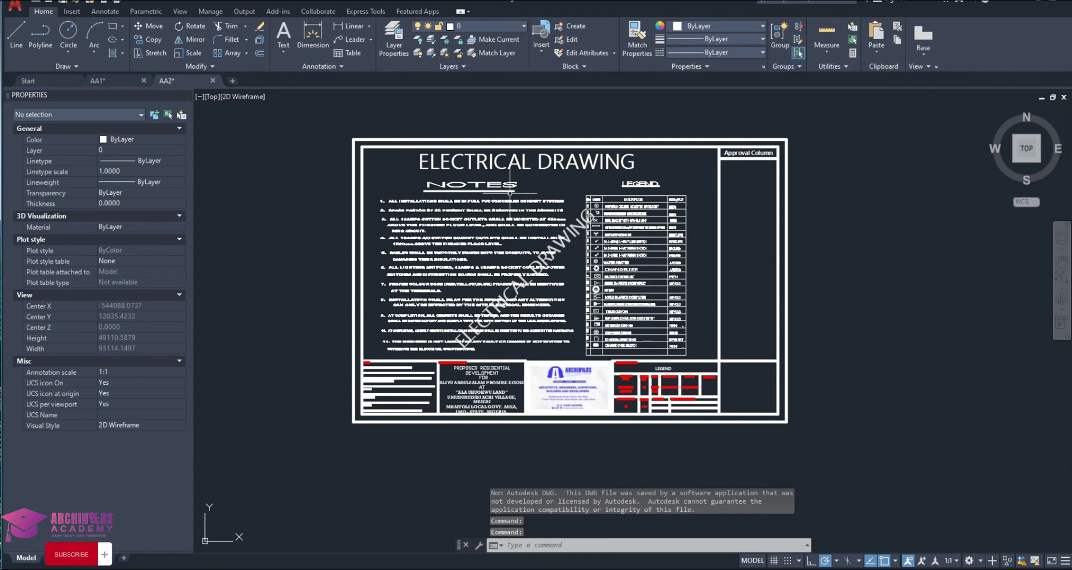
{"action": "scroll", "coordinate": [490, 179], "scroll_direction": "up", "scroll_amount": 2}
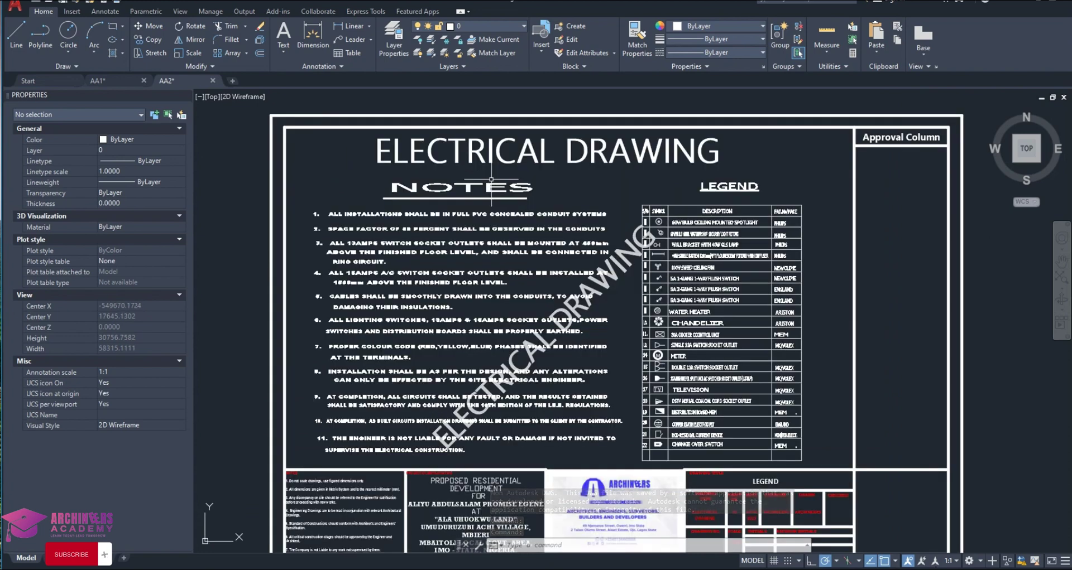
{"action": "scroll", "coordinate": [478, 179], "scroll_direction": "down", "scroll_amount": 2}
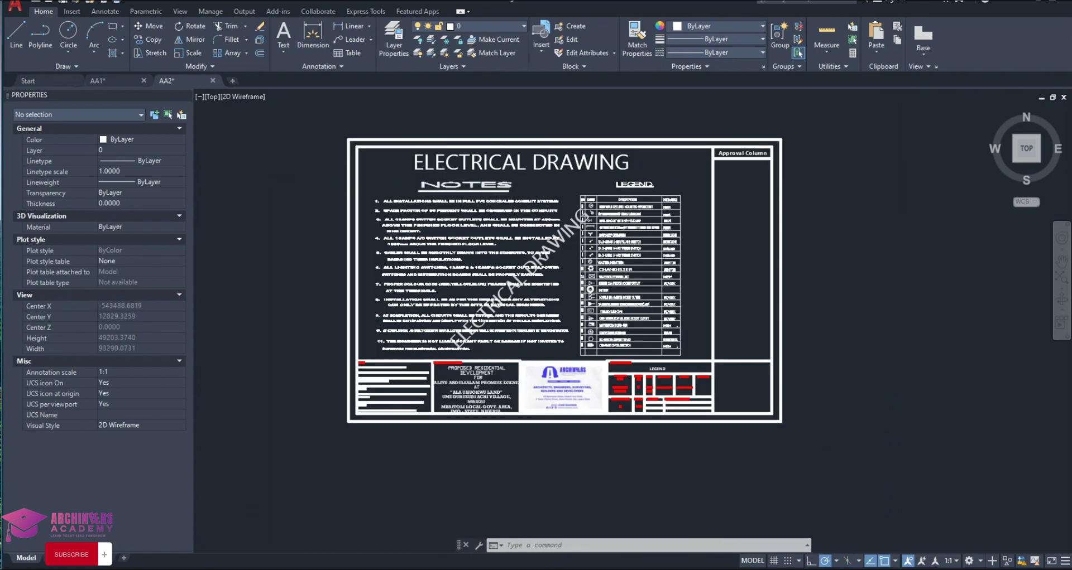
{"action": "scroll", "coordinate": [511, 182], "scroll_direction": "up", "scroll_amount": 2}
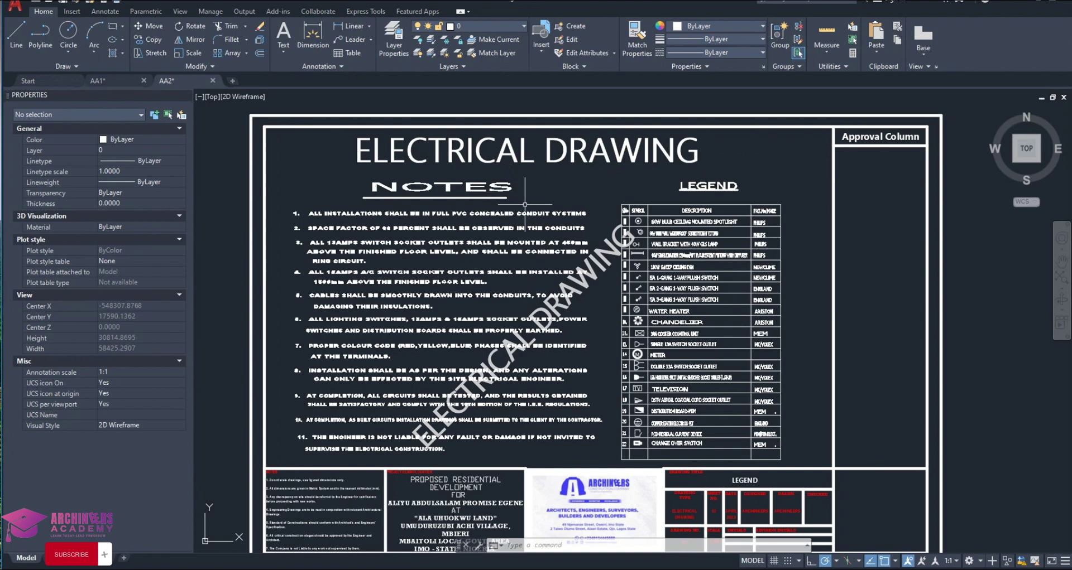
{"action": "scroll", "coordinate": [525, 204], "scroll_direction": "down", "scroll_amount": 2}
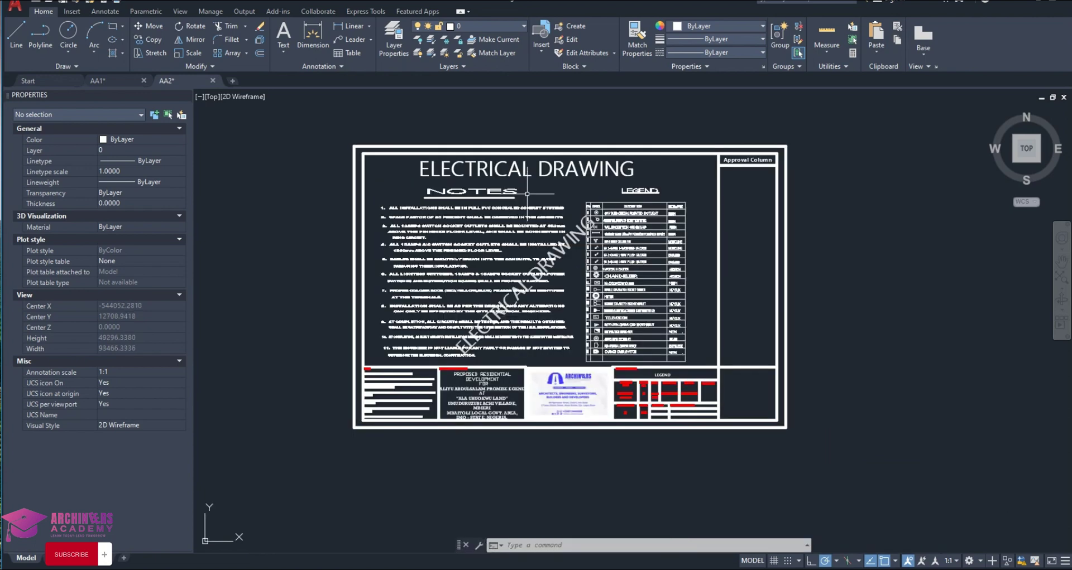
{"action": "scroll", "coordinate": [526, 194], "scroll_direction": "up", "scroll_amount": 4}
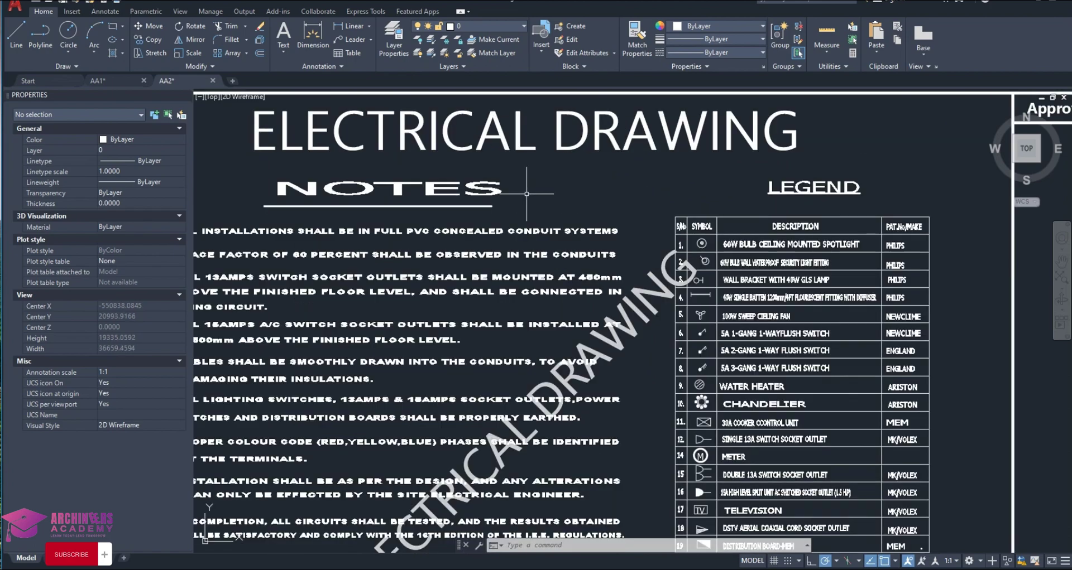